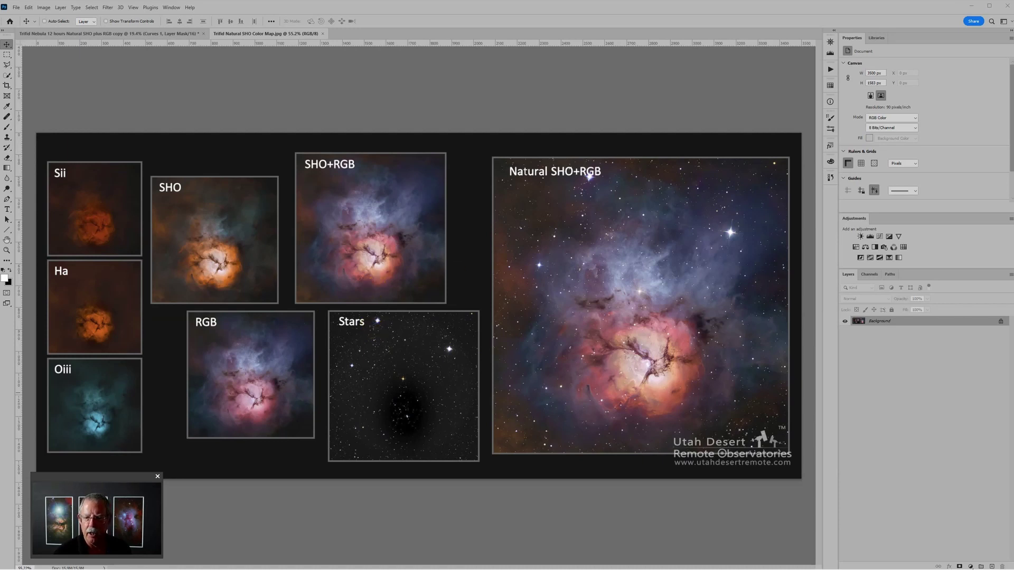
- Switch from the Trifid comparison collage in Photoshop to the PixInsight window
{"action": "key", "text": "alt+Tab"}
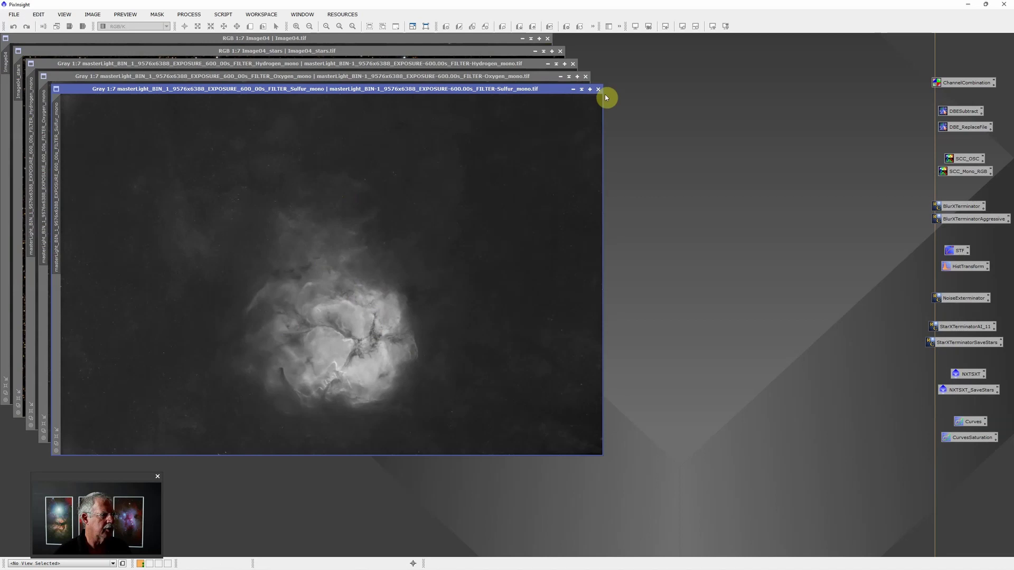
- Minimise the Sulfur, Oxygen, Hydrogen and Image04_stars images to icons stacked on the workspace
{"action": "left_click", "coordinate": [573, 91]}
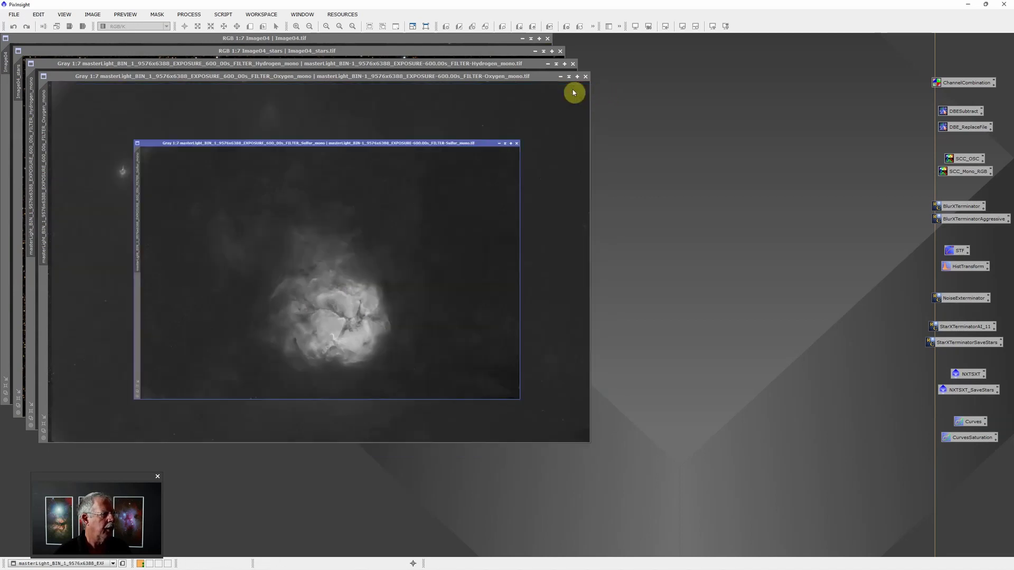
{"action": "left_click_drag", "start_coordinate": [448, 282], "coordinate": [710, 337]}
{"action": "left_click", "coordinate": [561, 76]}
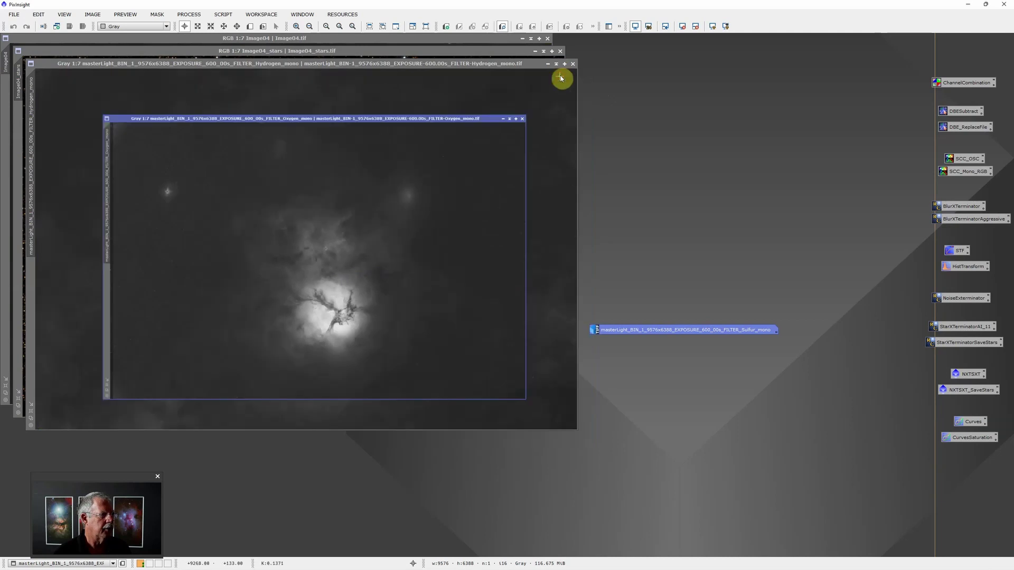
{"action": "left_click_drag", "start_coordinate": [430, 263], "coordinate": [702, 312]}
{"action": "left_click", "coordinate": [477, 110]}
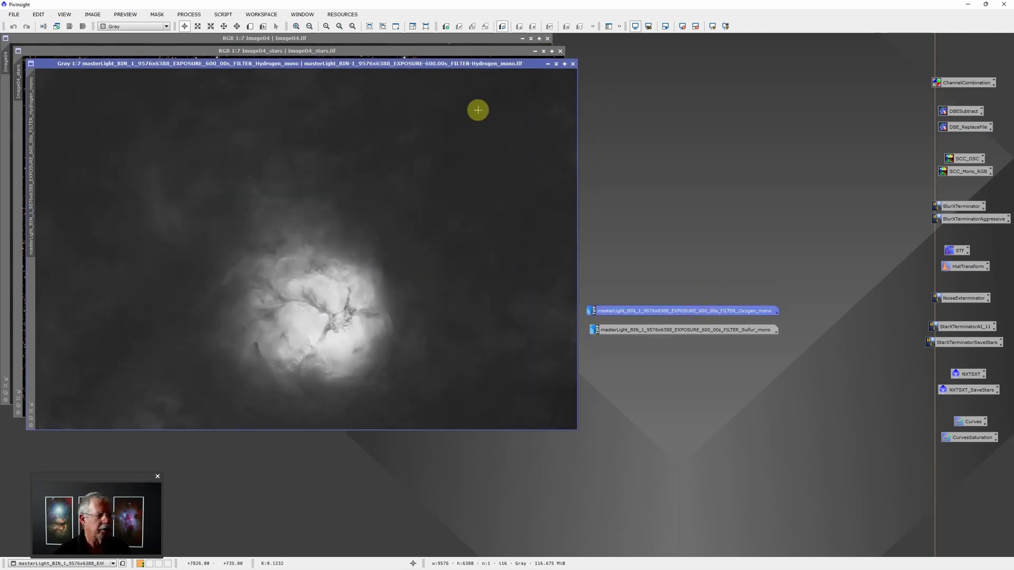
{"action": "left_click", "coordinate": [548, 64]}
{"action": "left_click_drag", "start_coordinate": [357, 254], "coordinate": [640, 290]}
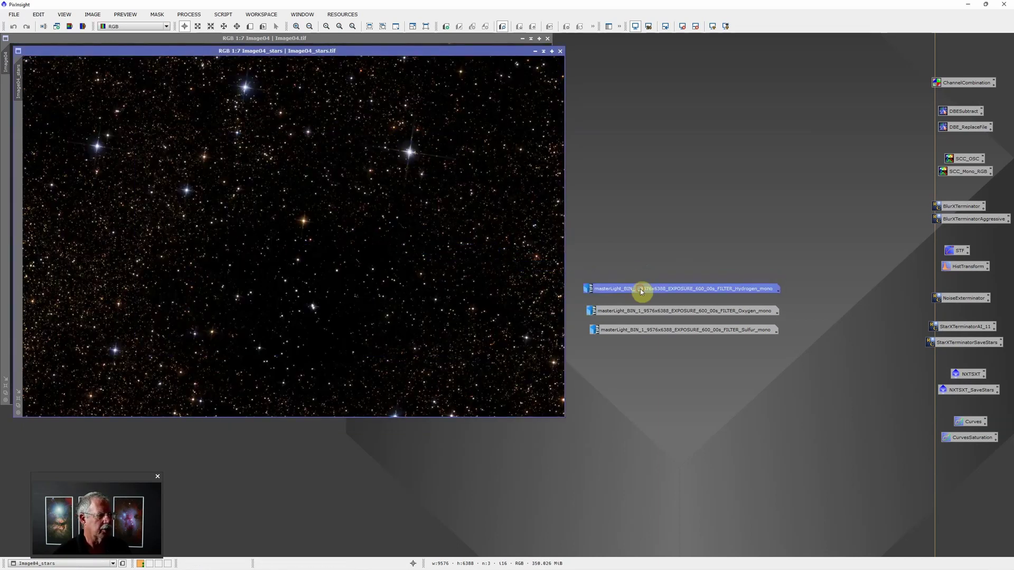
{"action": "left_click", "coordinate": [536, 52]}
{"action": "left_click_drag", "start_coordinate": [323, 237], "coordinate": [663, 272]}
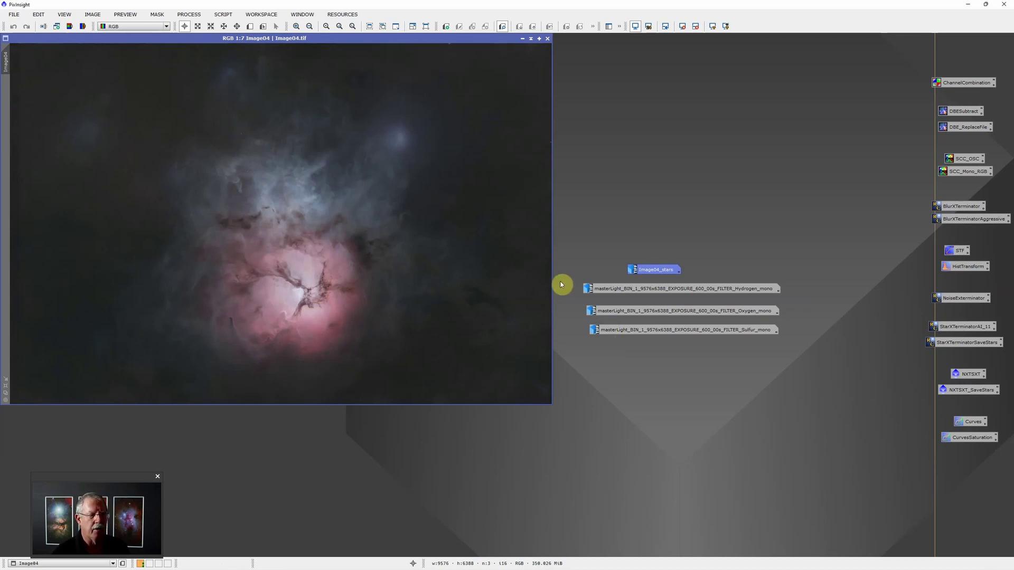
- Bring Photoshop forward with the Trifid Nebula 12 hours composite document
{"action": "mouse_move", "coordinate": [424, 568]}
{"action": "mouse_move", "coordinate": [484, 564]}
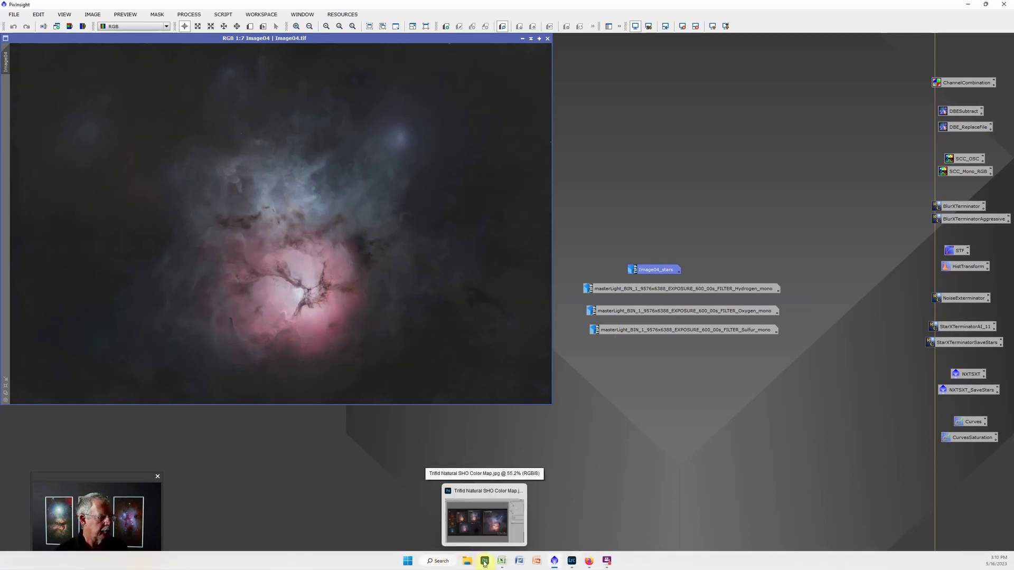
{"action": "left_click", "coordinate": [485, 562]}
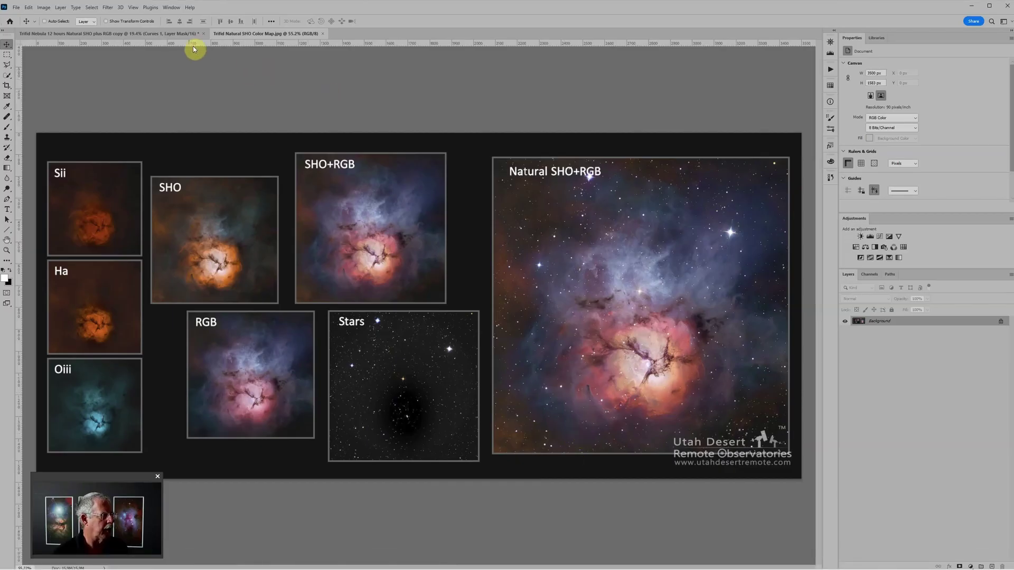
{"action": "left_click", "coordinate": [182, 32]}
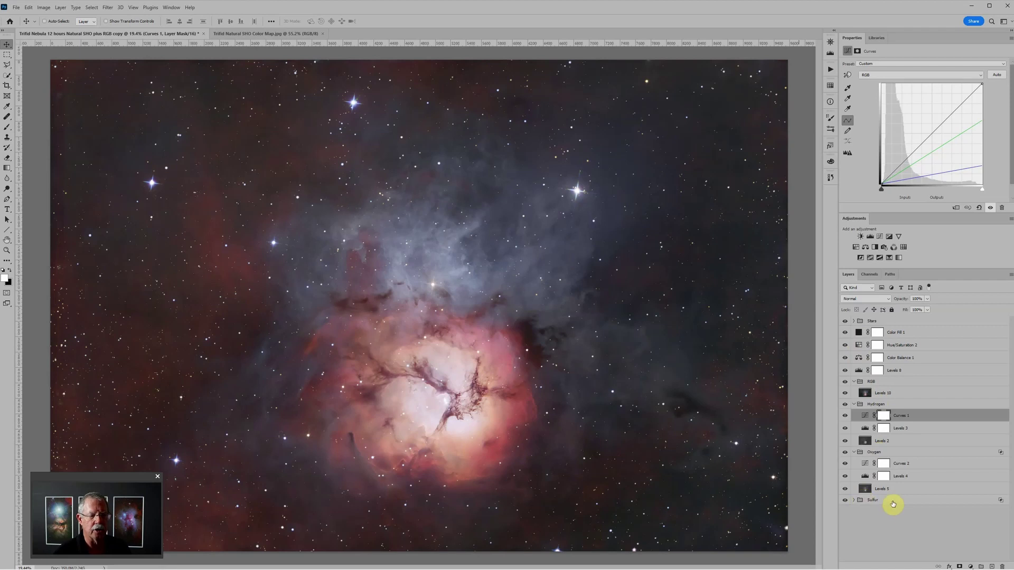
- Collapse the Oxygen, Hydrogen and RGB groups and compare the nebula with stars hidden and shown
{"action": "left_click", "coordinate": [853, 453]}
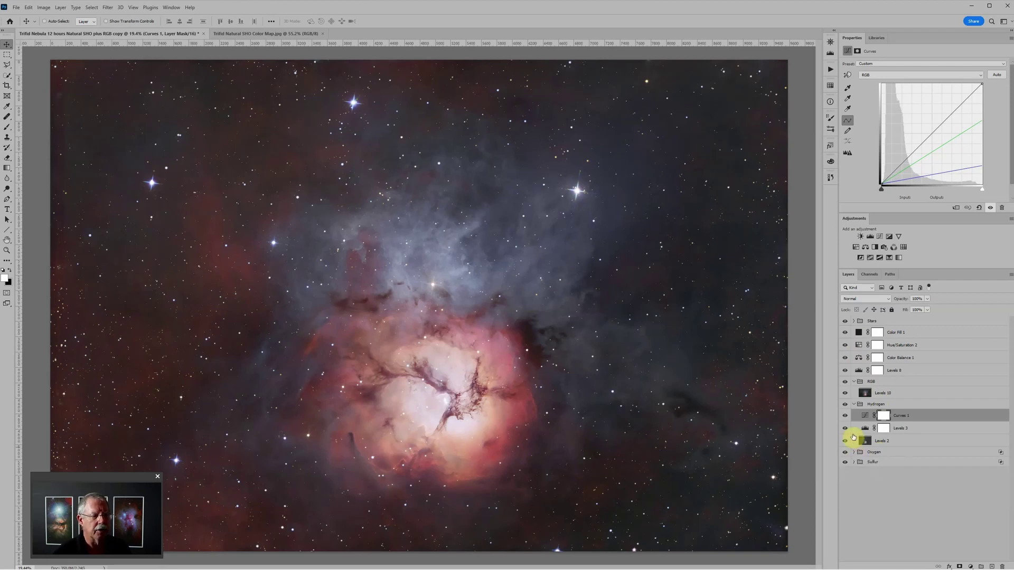
{"action": "left_click", "coordinate": [854, 404]}
{"action": "left_click", "coordinate": [853, 382]}
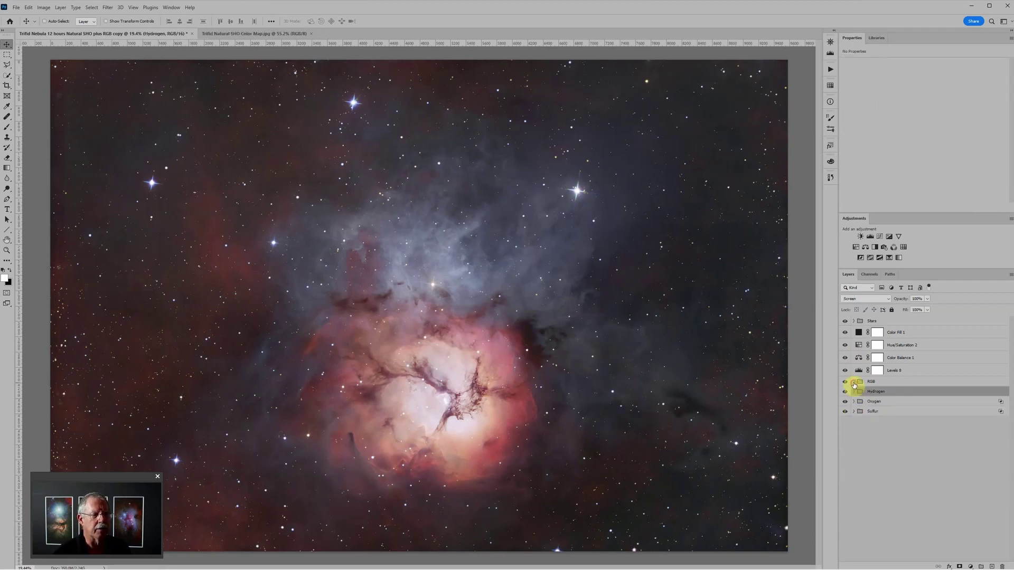
{"action": "left_click", "coordinate": [845, 321]}
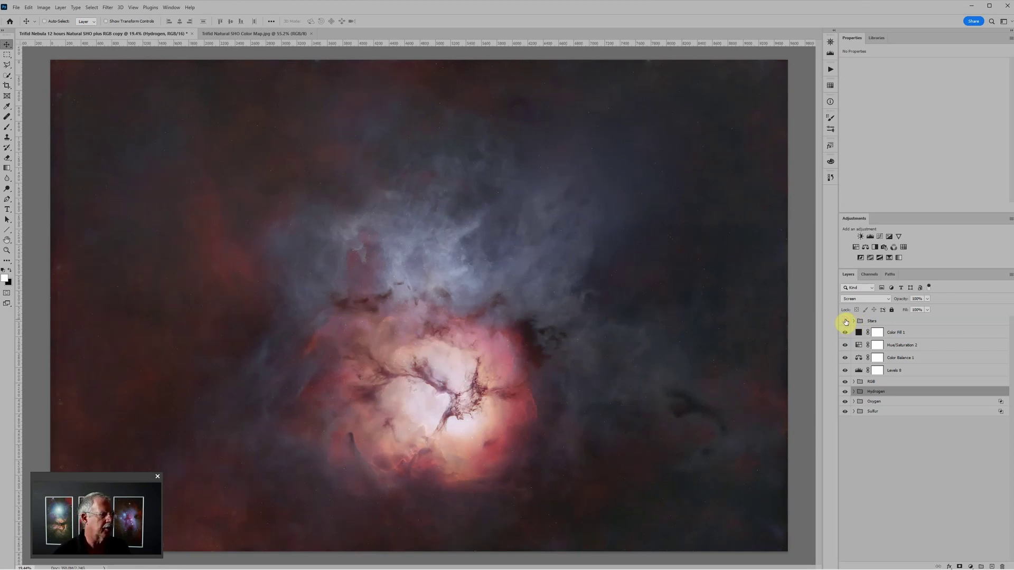
{"action": "left_click", "coordinate": [845, 321]}
{"action": "left_click", "coordinate": [845, 322]}
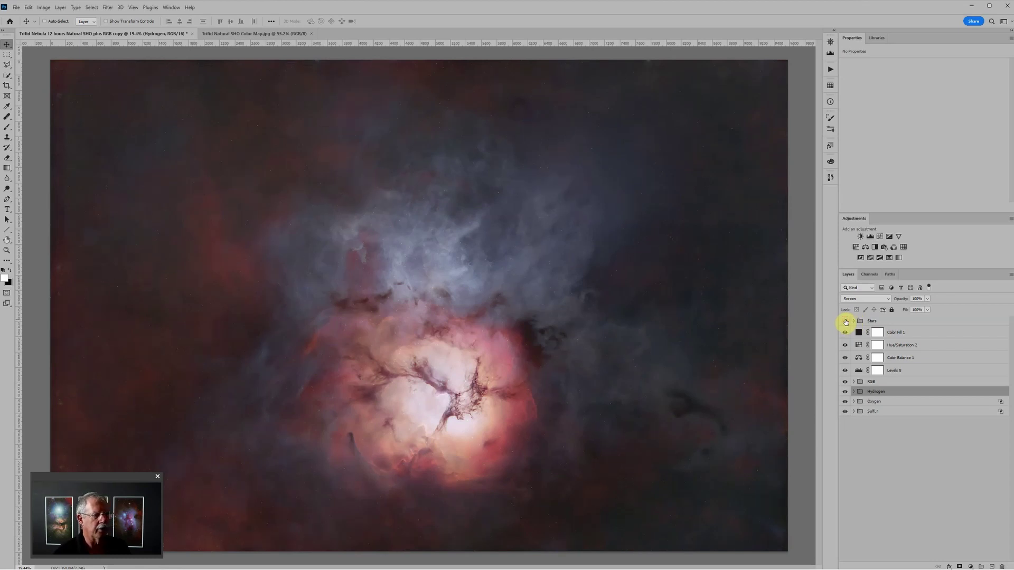
{"action": "left_click", "coordinate": [845, 321]}
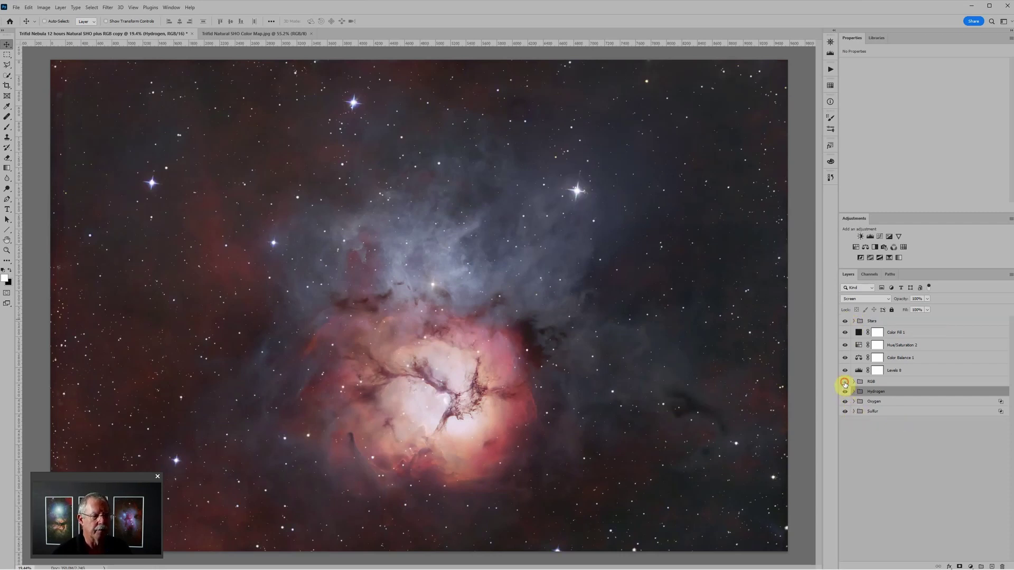
- Hide the Oxygen group and Stars, then select and expand the Sulfur group
{"action": "left_click", "coordinate": [845, 402]}
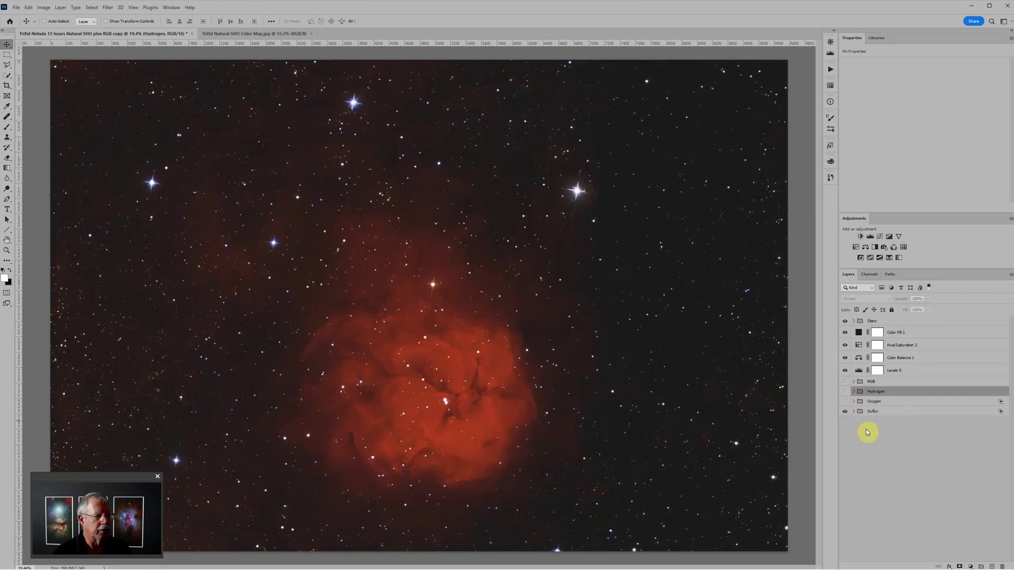
{"action": "left_click", "coordinate": [893, 412]}
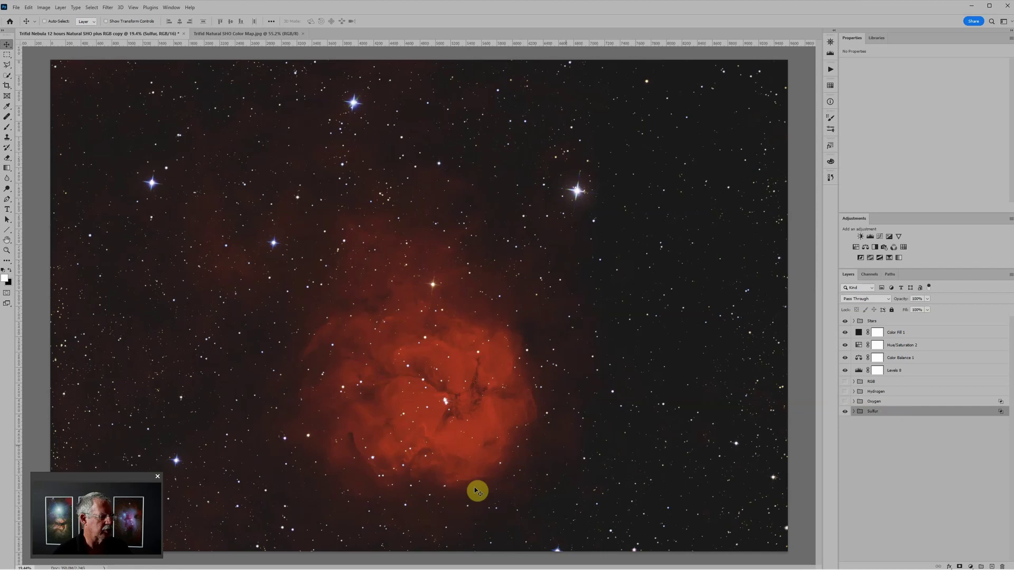
{"action": "left_click", "coordinate": [845, 320]}
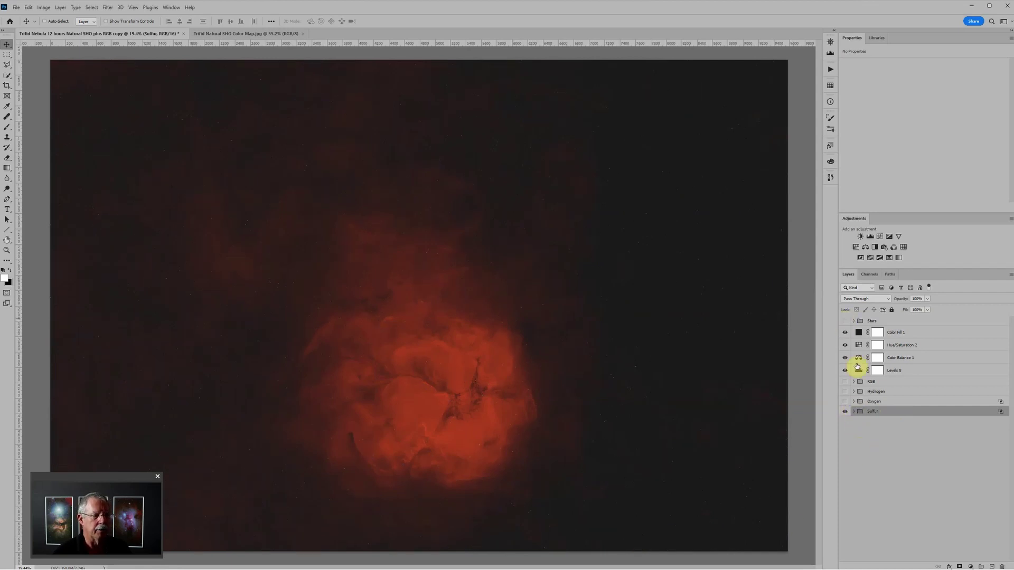
{"action": "left_click", "coordinate": [853, 412]}
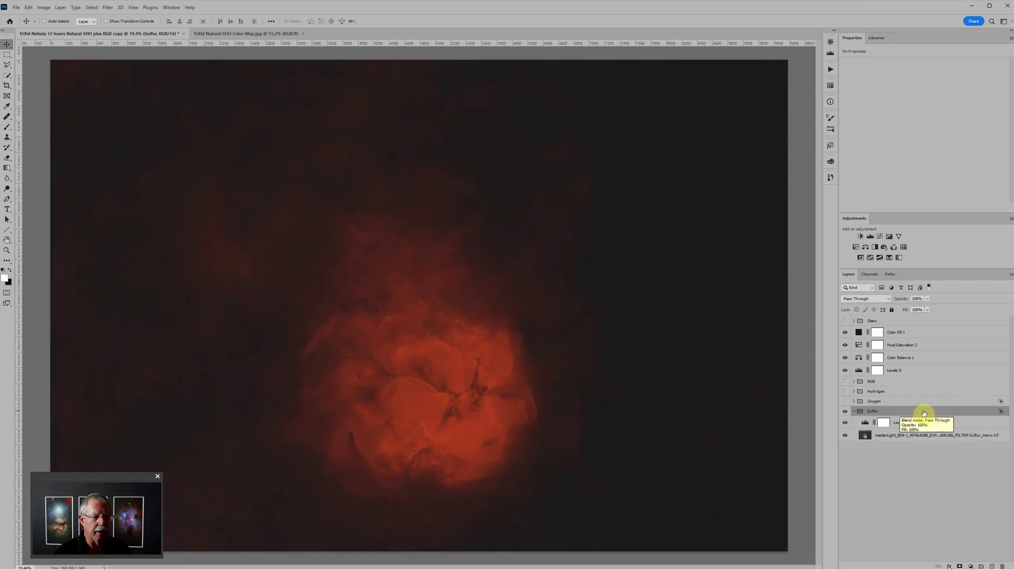
- Test G and B in the Sulfur group's Advanced Blending, then keep only R checked
{"action": "double_click", "coordinate": [895, 412]}
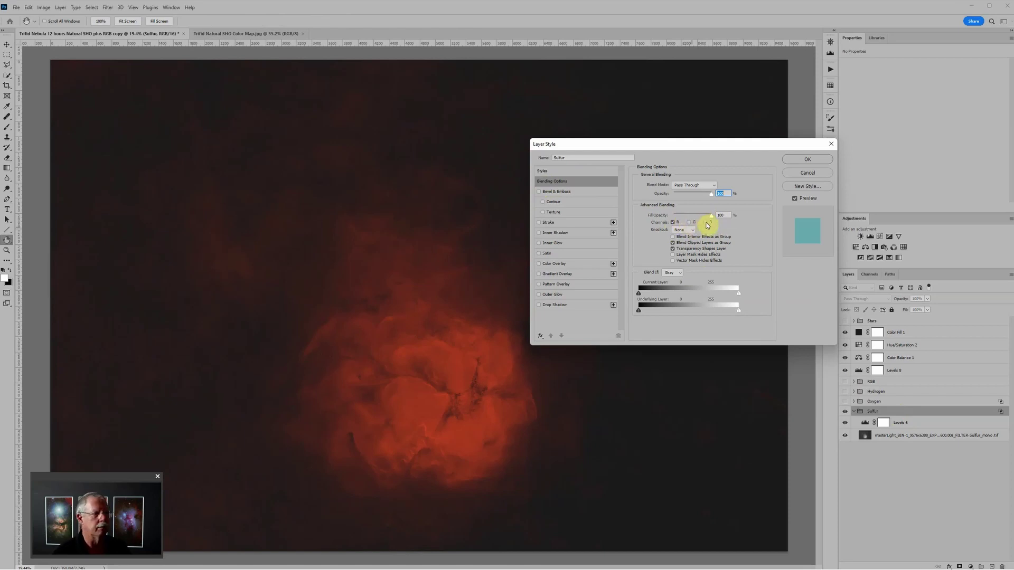
{"action": "left_click", "coordinate": [688, 222]}
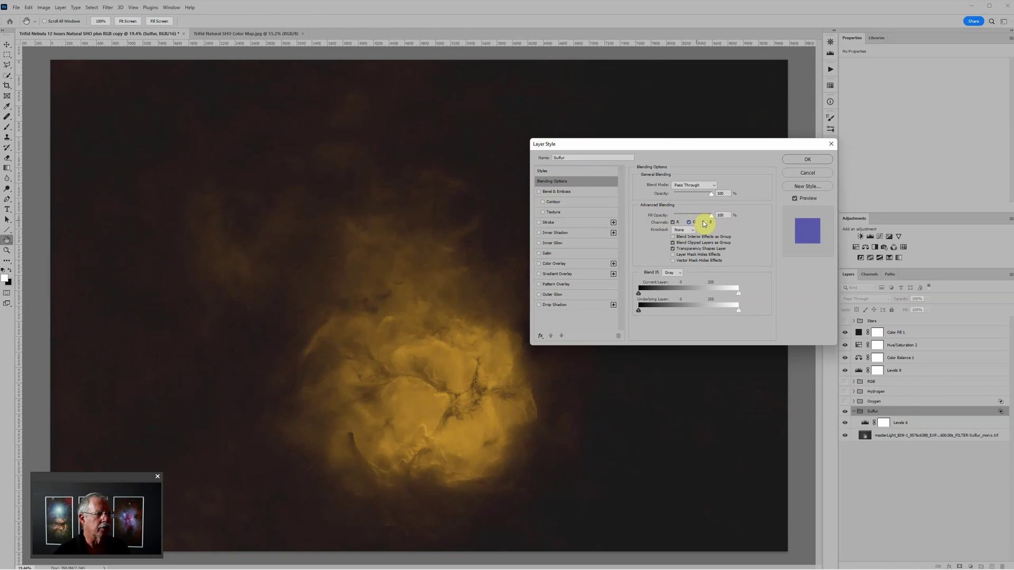
{"action": "left_click", "coordinate": [705, 222]}
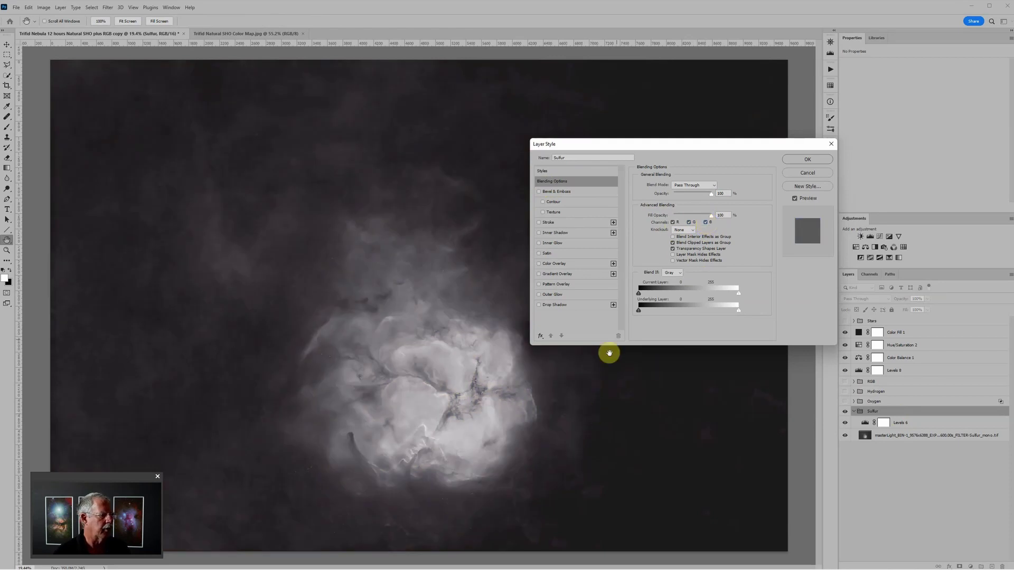
{"action": "left_click", "coordinate": [705, 222]}
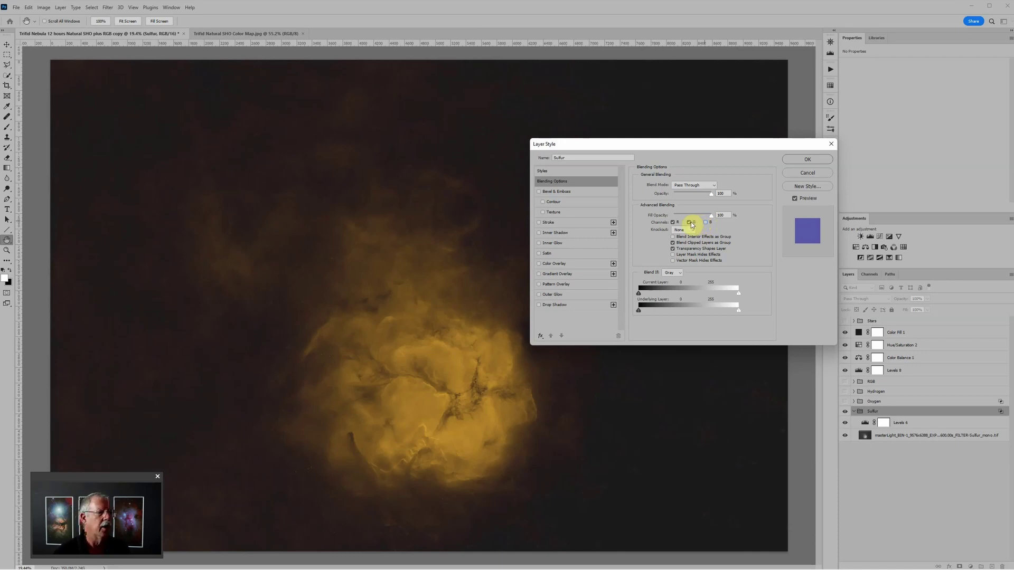
{"action": "left_click", "coordinate": [689, 222]}
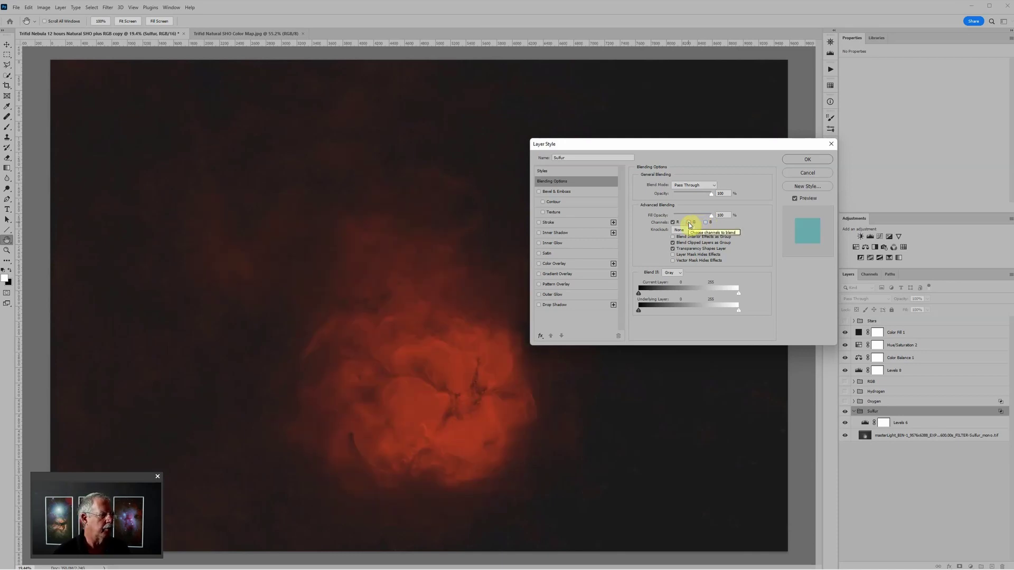
{"action": "left_click", "coordinate": [799, 159]}
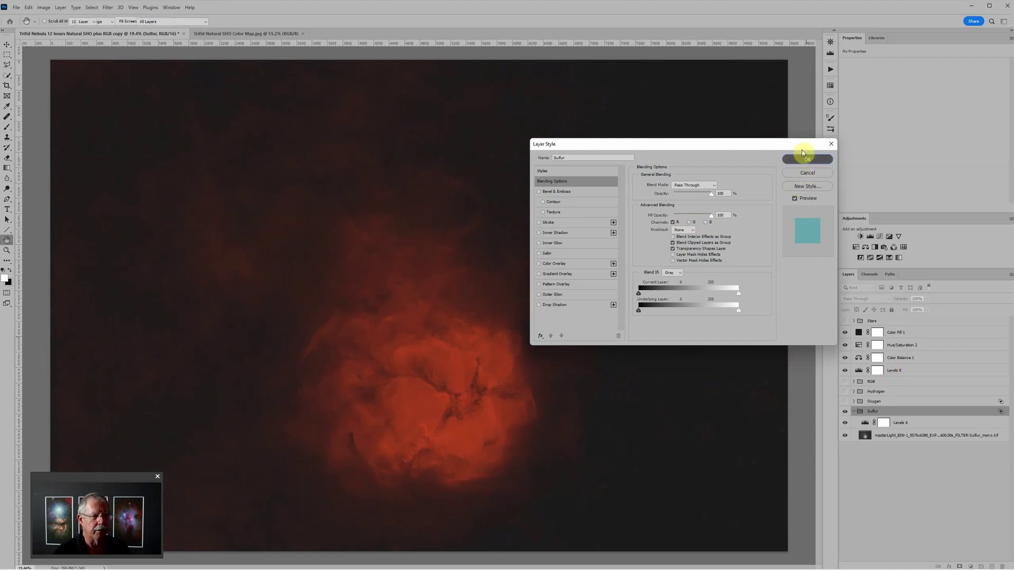
{"action": "left_click", "coordinate": [801, 158]}
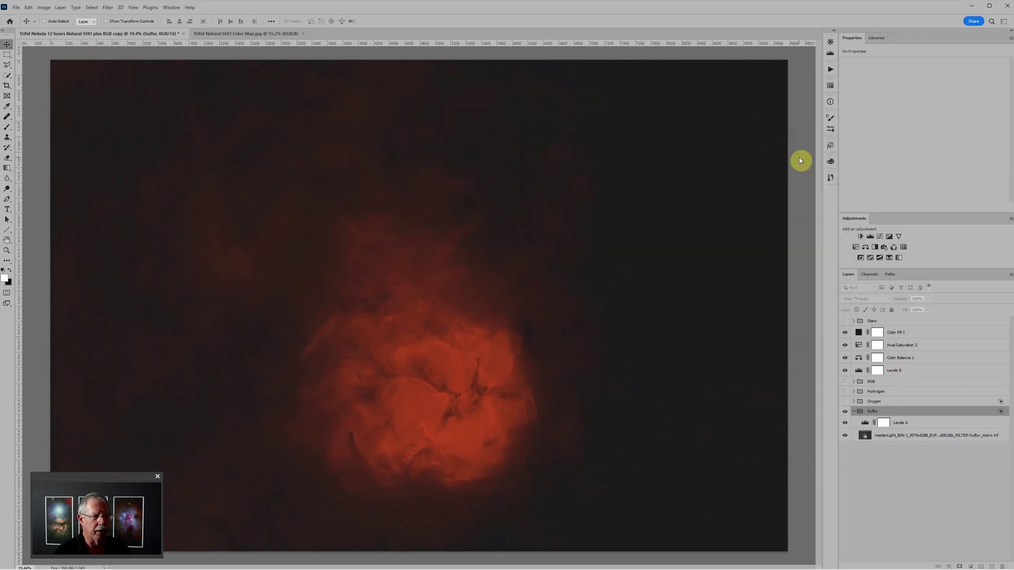
- Show the Oxygen group over the red Sulfur nebula, zoomed out, with its Levels 5 layer selected
{"action": "left_click", "coordinate": [897, 412]}
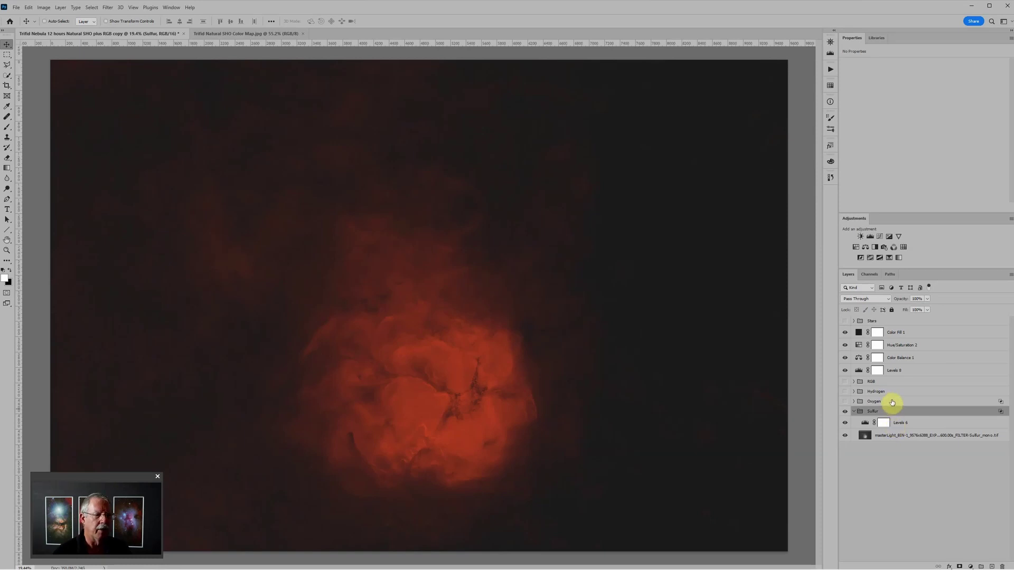
{"action": "left_click", "coordinate": [844, 402]}
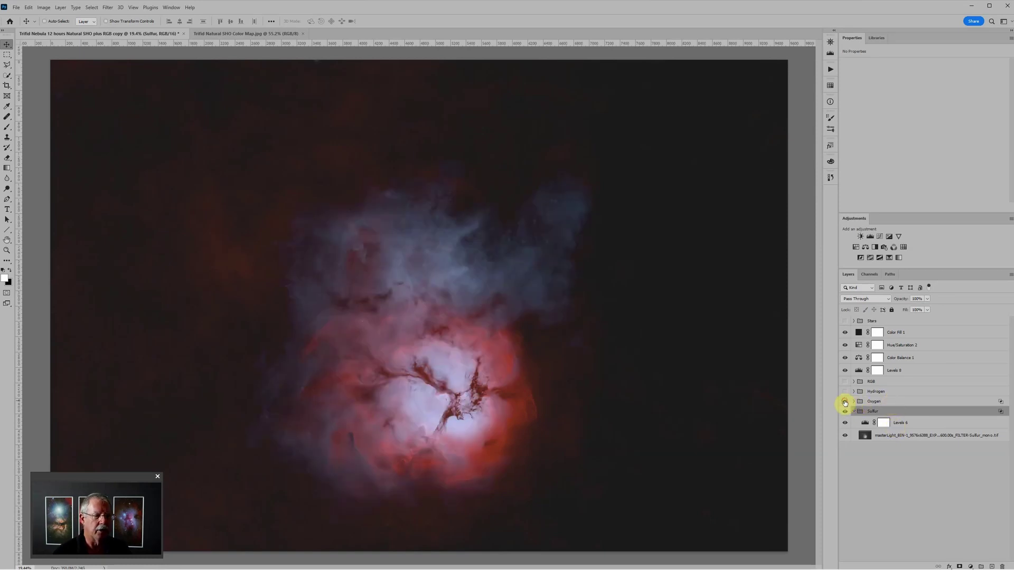
{"action": "key", "text": "ctrl+minus"}
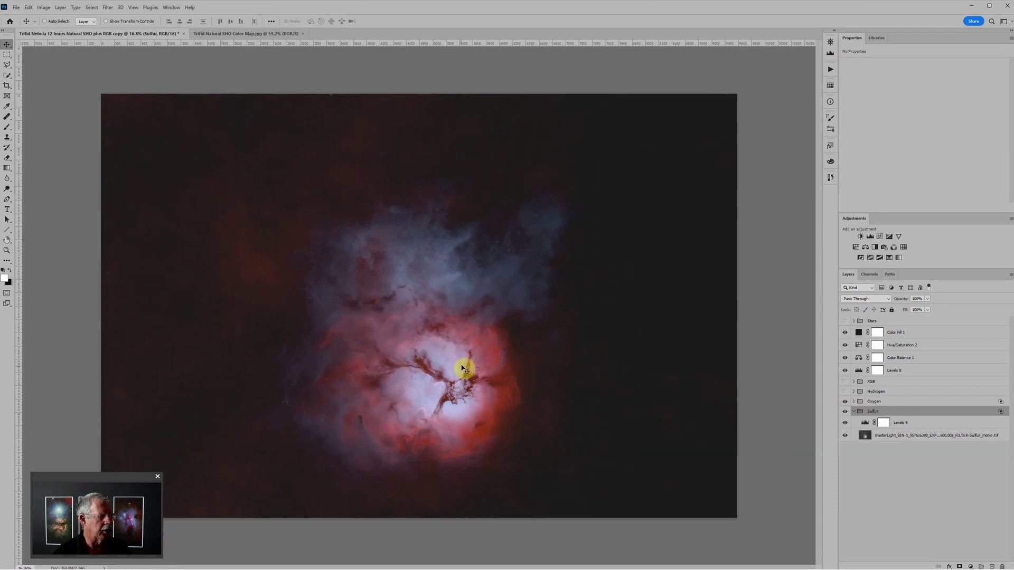
{"action": "left_click", "coordinate": [853, 402]}
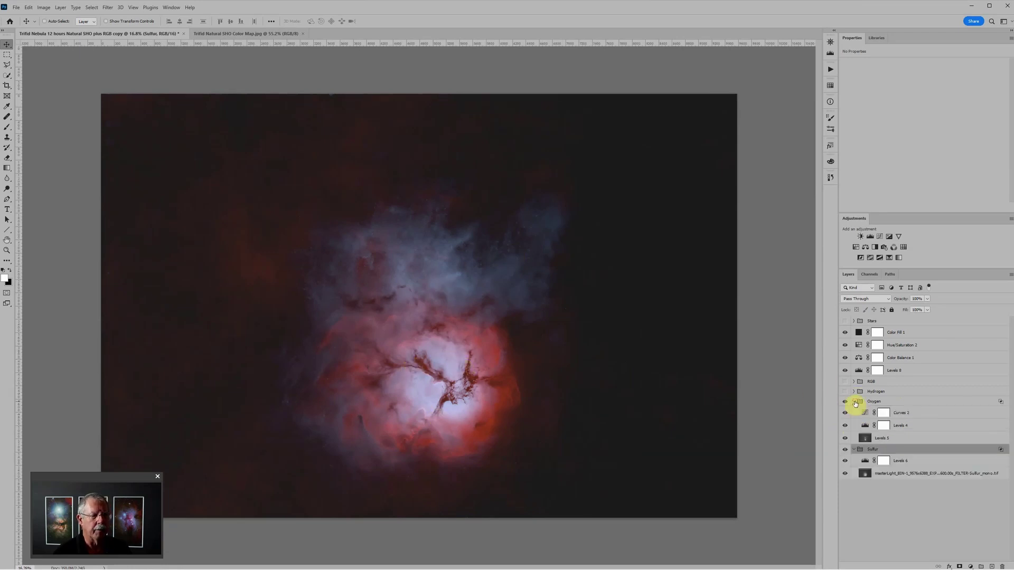
{"action": "left_click", "coordinate": [901, 441]}
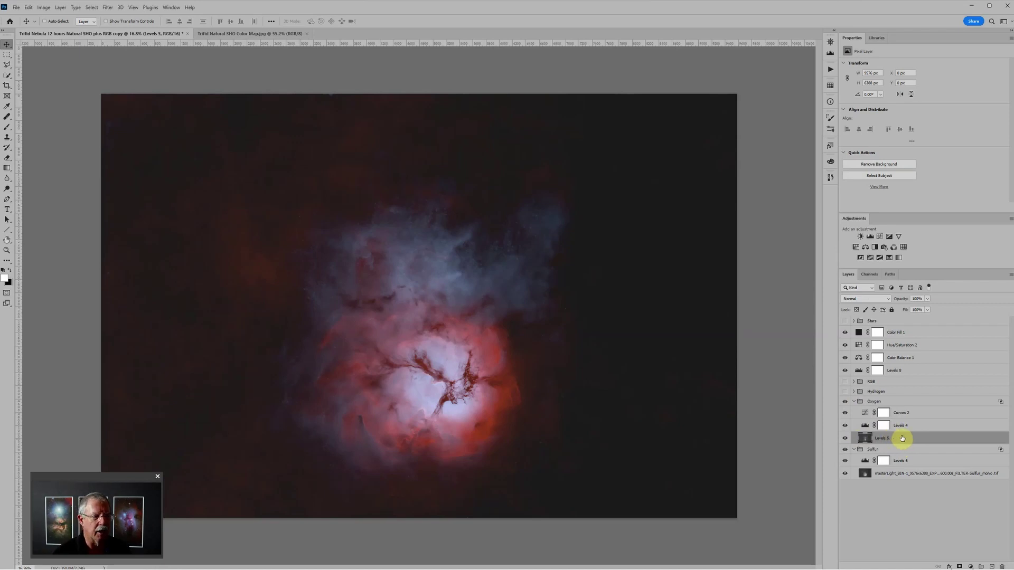
- Lower the Green channel highlight output in the Oxygen group's Curves 2 to 216
{"action": "left_click", "coordinate": [927, 426]}
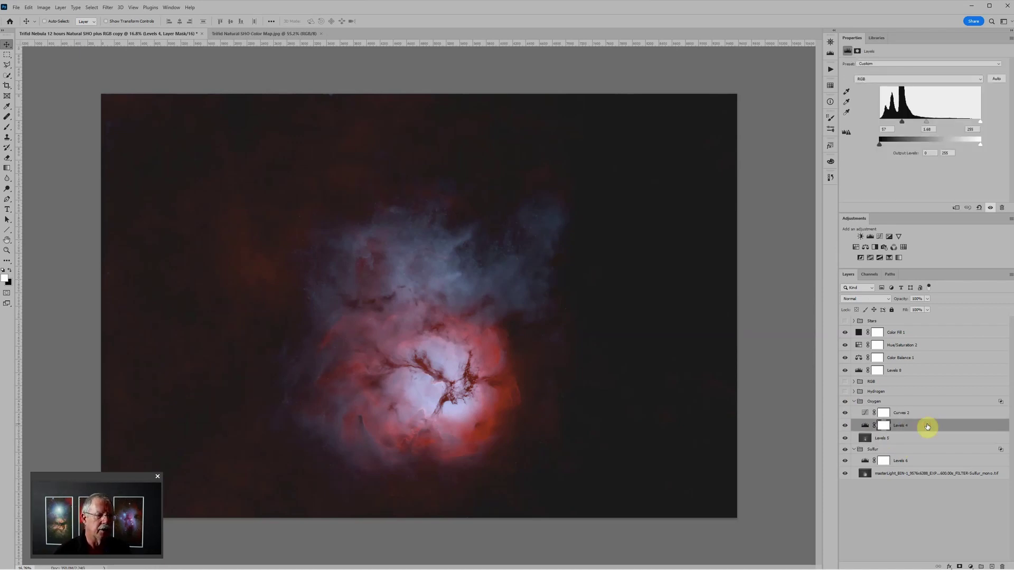
{"action": "left_click", "coordinate": [865, 415]}
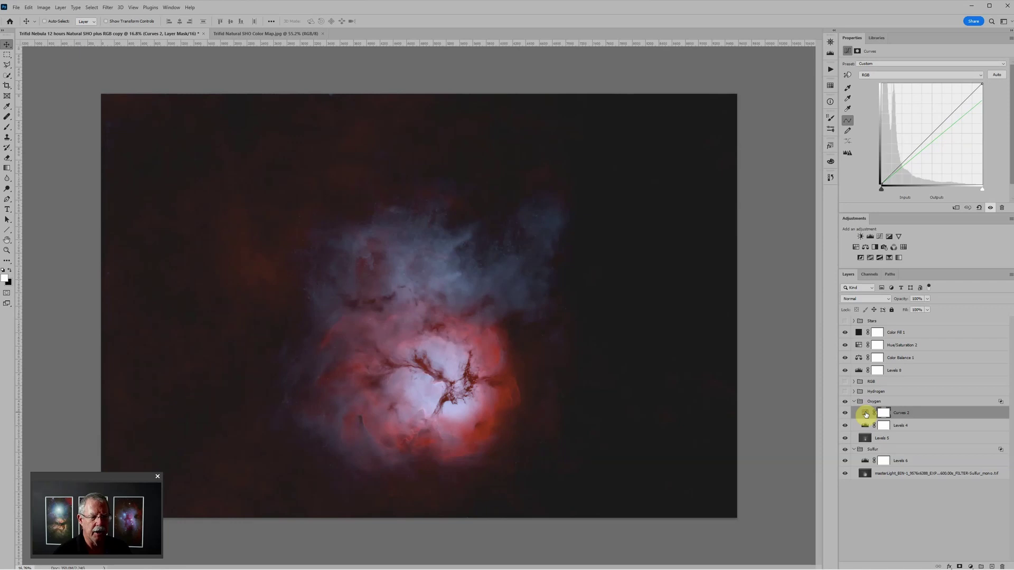
{"action": "left_click", "coordinate": [911, 77]}
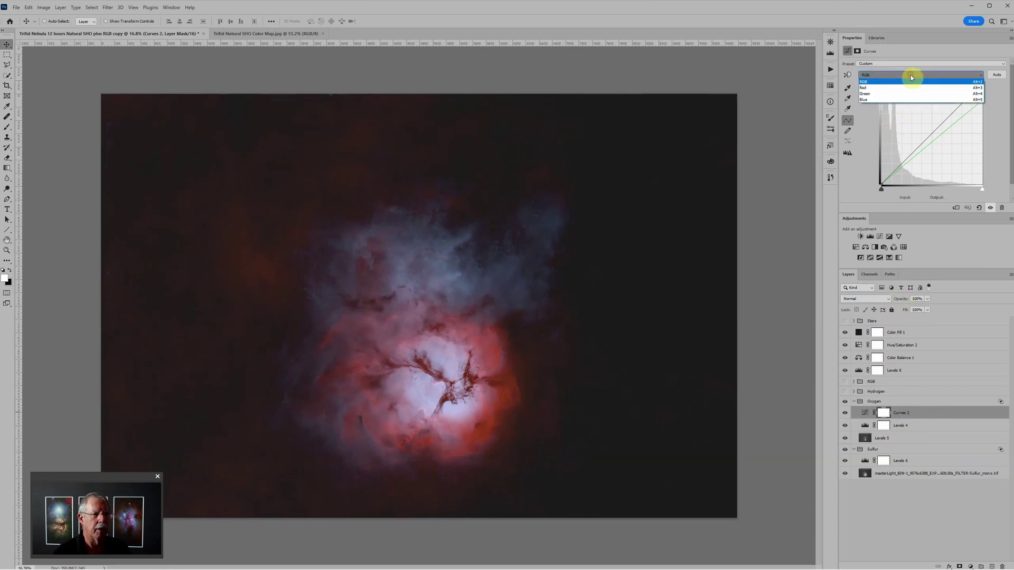
{"action": "left_click", "coordinate": [874, 98]}
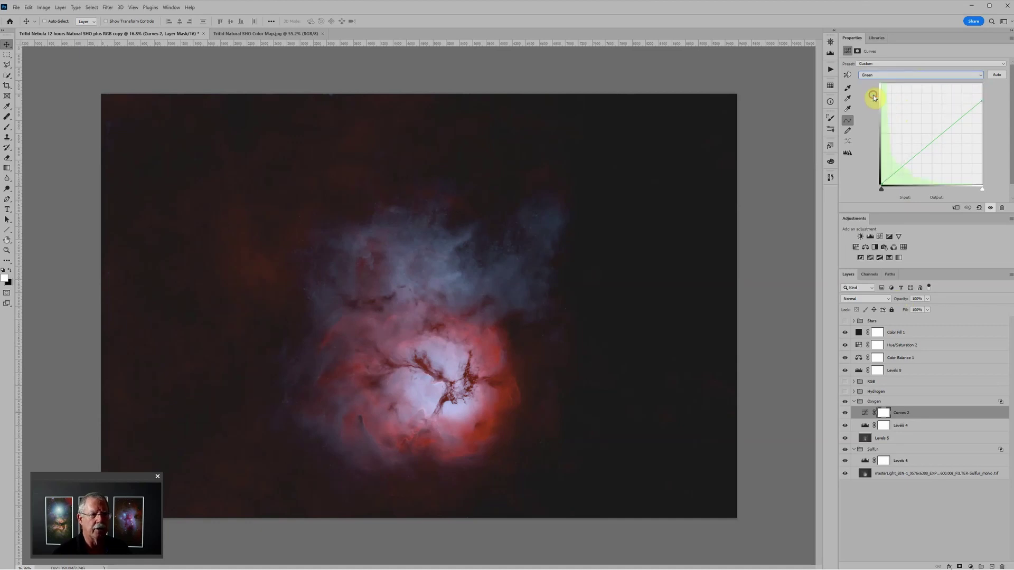
{"action": "mouse_move", "coordinate": [981, 85]}
{"action": "left_mouse_down"}
{"action": "mouse_move", "coordinate": [984, 103]}
{"action": "mouse_move", "coordinate": [981, 86]}
{"action": "mouse_move", "coordinate": [976, 94]}
{"action": "mouse_move", "coordinate": [988, 98]}
{"action": "left_mouse_up"}
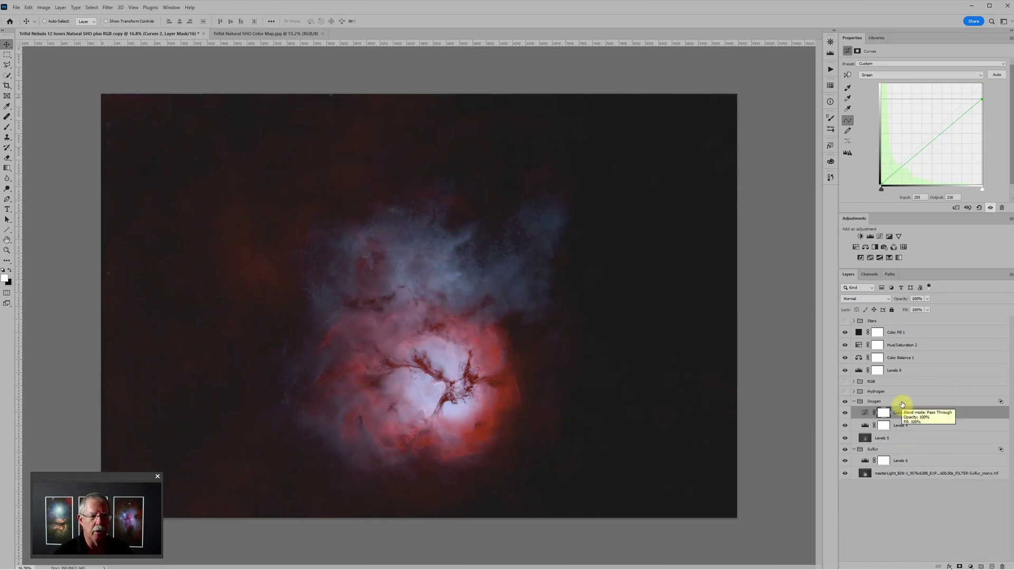
- Collapse Oxygen and Sulfur, then show, expand and select the Screen-mode Hydrogen group
{"action": "left_click", "coordinate": [853, 401]}
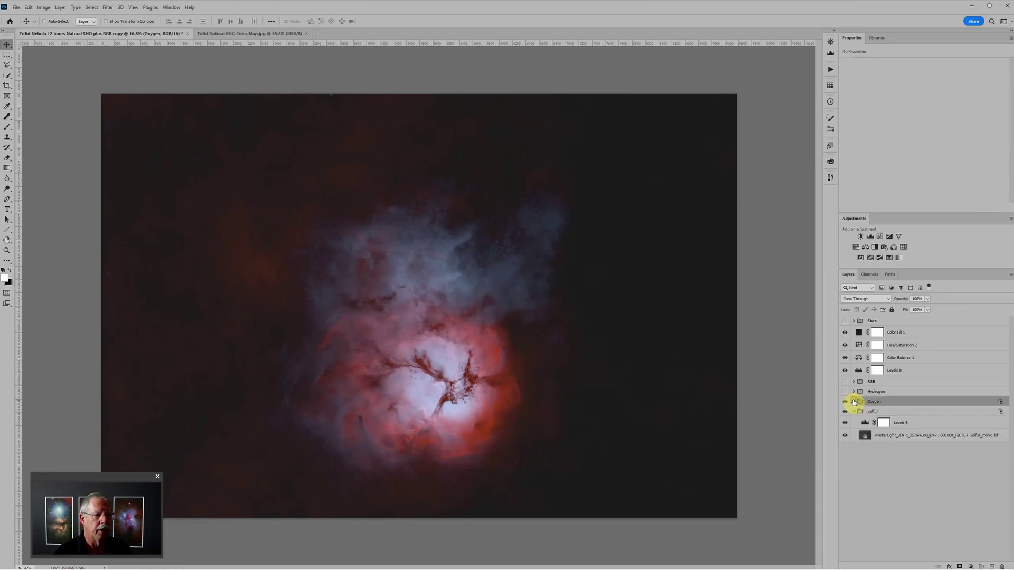
{"action": "left_click", "coordinate": [854, 411]}
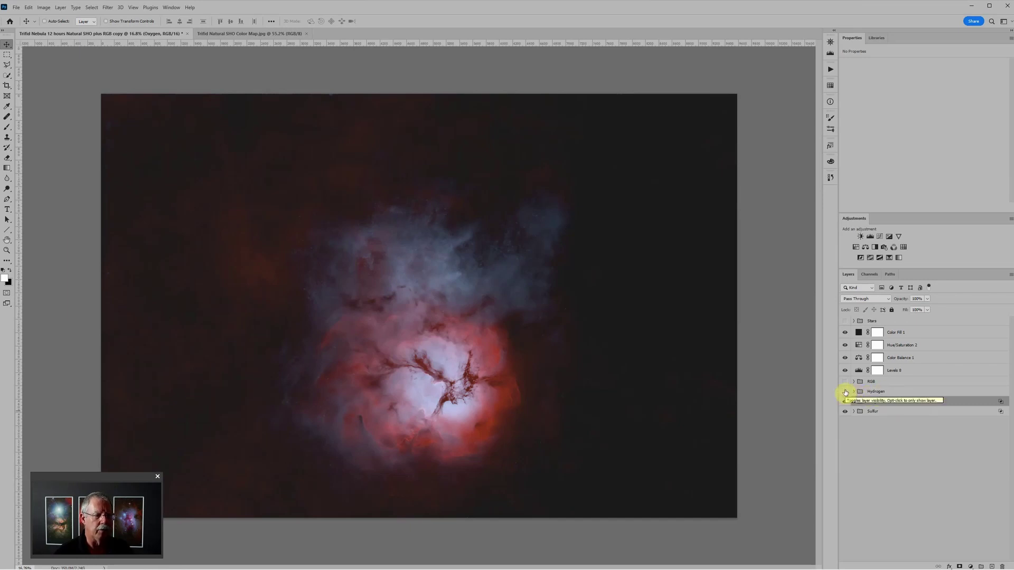
{"action": "left_click", "coordinate": [844, 392]}
{"action": "left_click", "coordinate": [854, 392]}
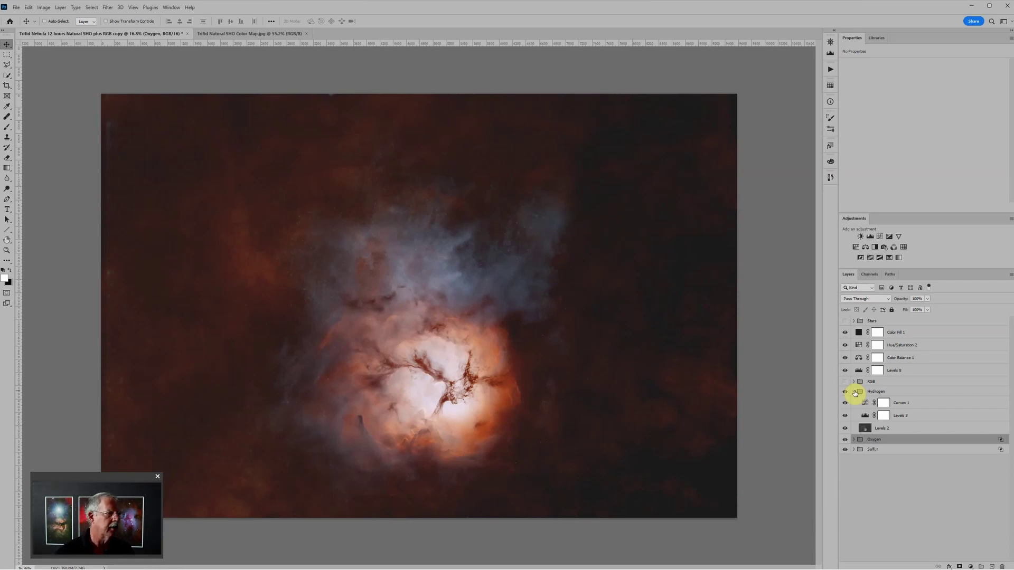
{"action": "left_click", "coordinate": [867, 391]}
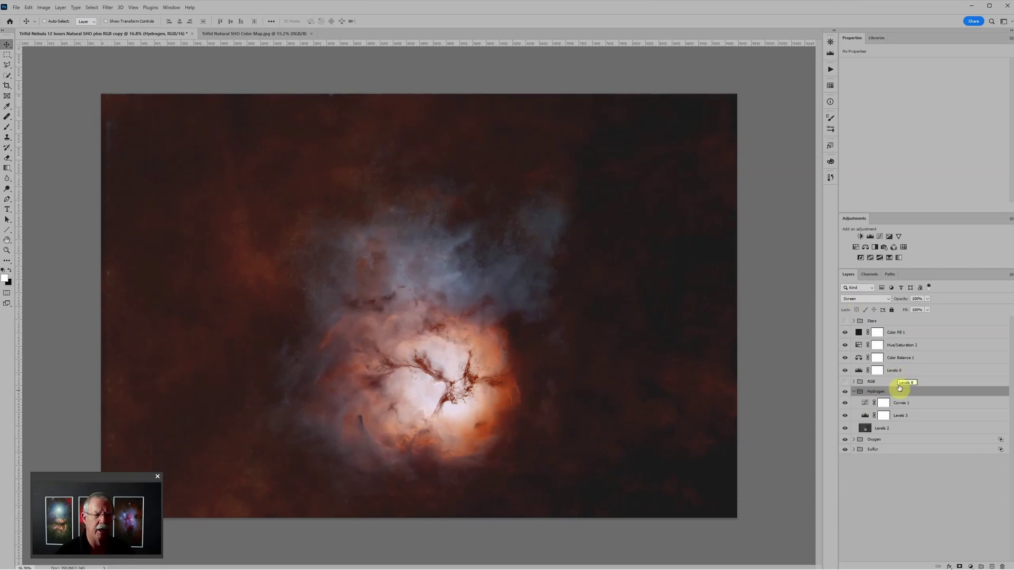
- Set the Hydrogen group's Levels 3 input levels to 33, 0.94 and 255
{"action": "left_click", "coordinate": [864, 416]}
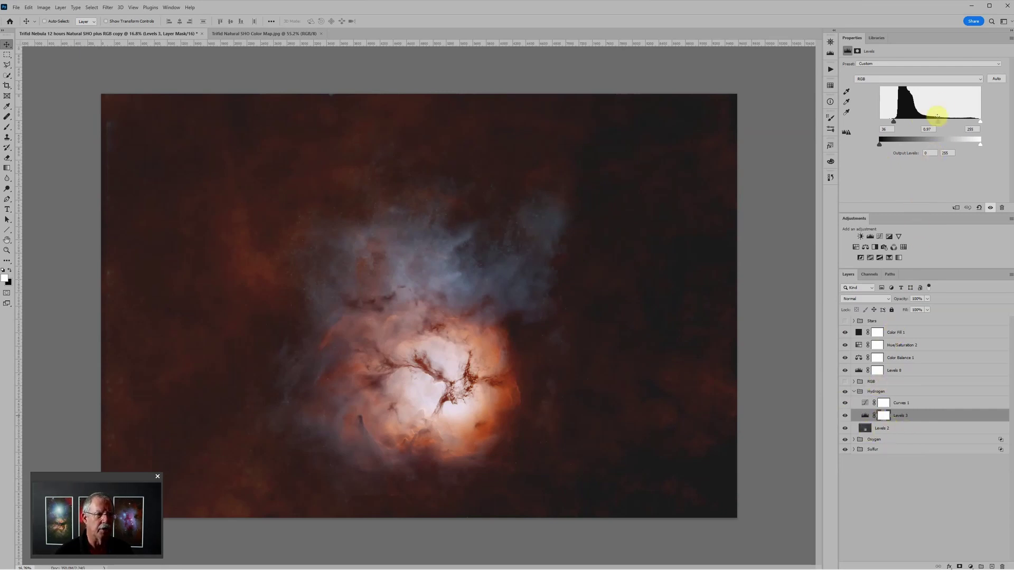
{"action": "left_click_drag", "start_coordinate": [937, 123], "coordinate": [940, 124]}
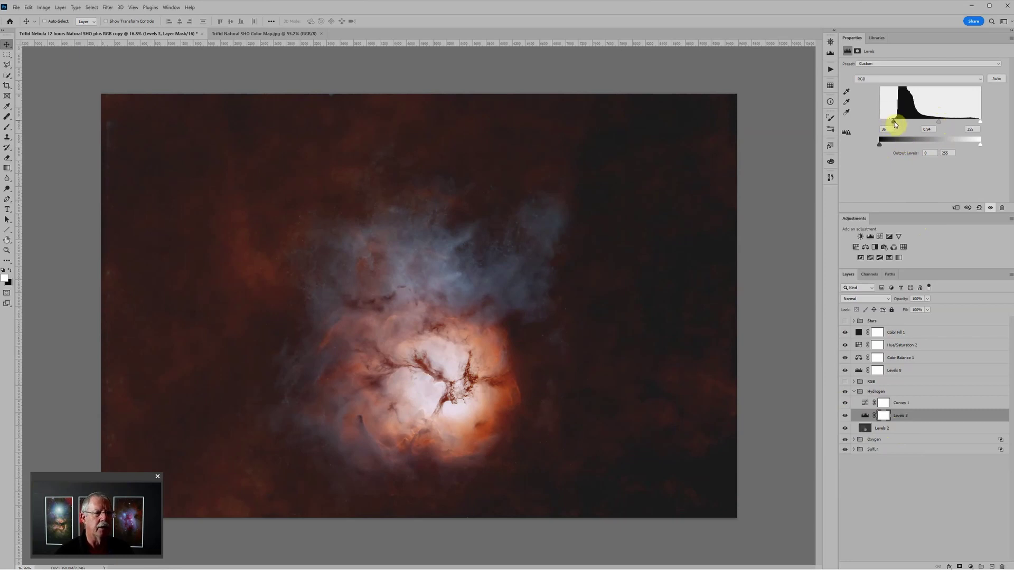
{"action": "left_click_drag", "start_coordinate": [894, 123], "coordinate": [891, 123]}
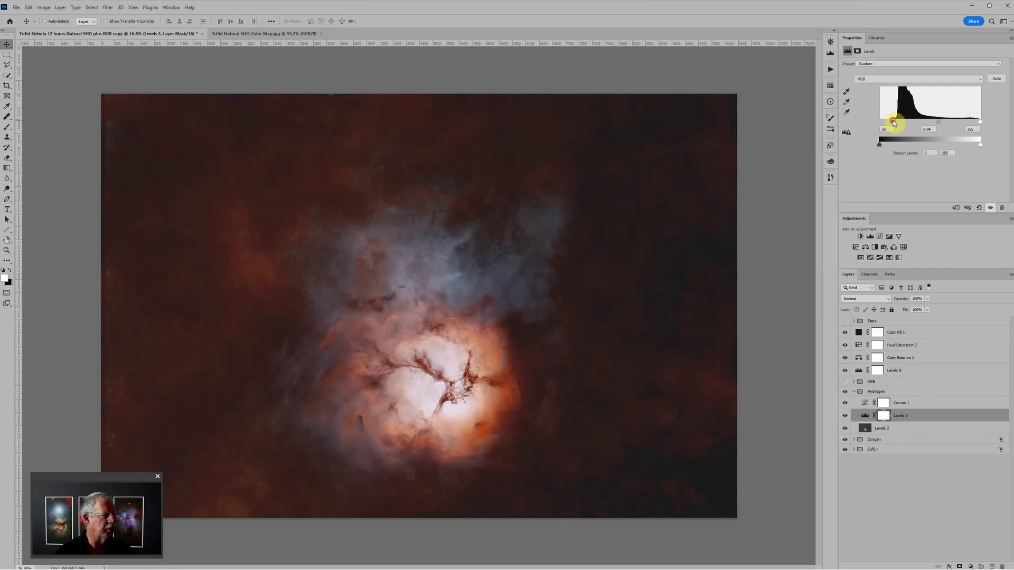
{"action": "left_click_drag", "start_coordinate": [893, 121], "coordinate": [891, 122]}
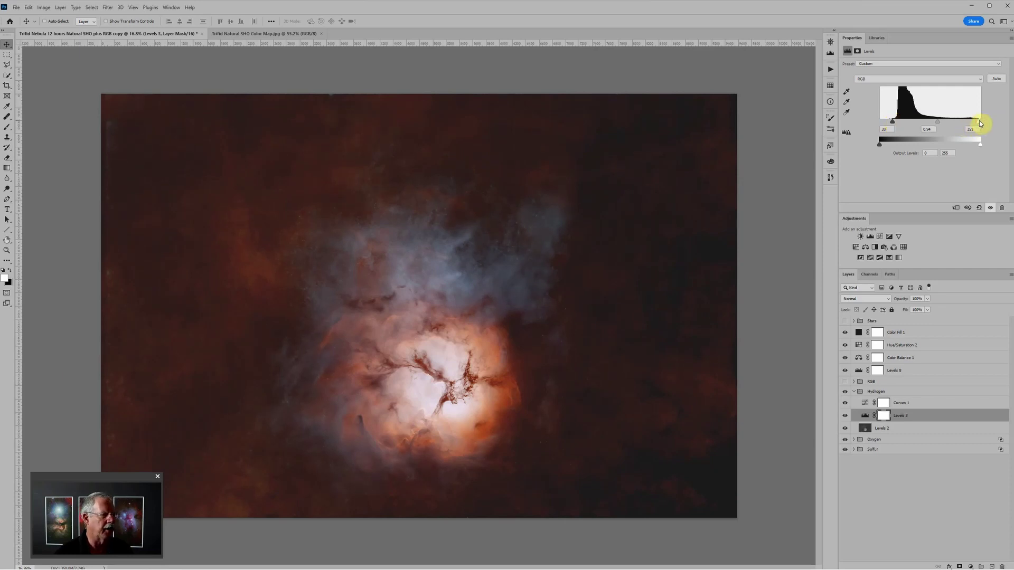
{"action": "left_click_drag", "start_coordinate": [978, 120], "coordinate": [987, 124]}
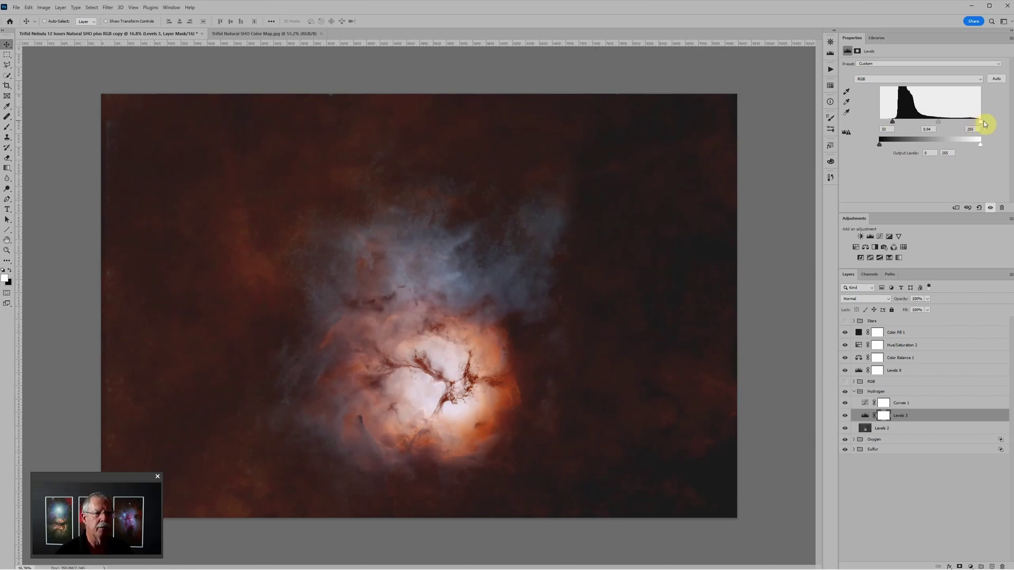
- Drop the Blue channel highlight output in the Hydrogen group's Curves 1 to about 36
{"action": "left_click", "coordinate": [864, 405]}
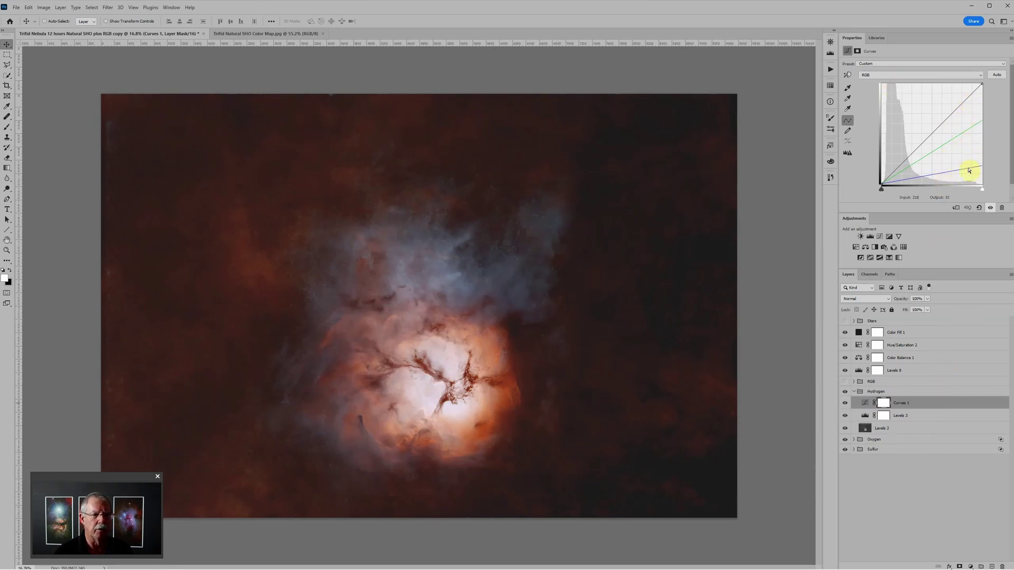
{"action": "left_click", "coordinate": [893, 75]}
{"action": "left_click", "coordinate": [883, 100]}
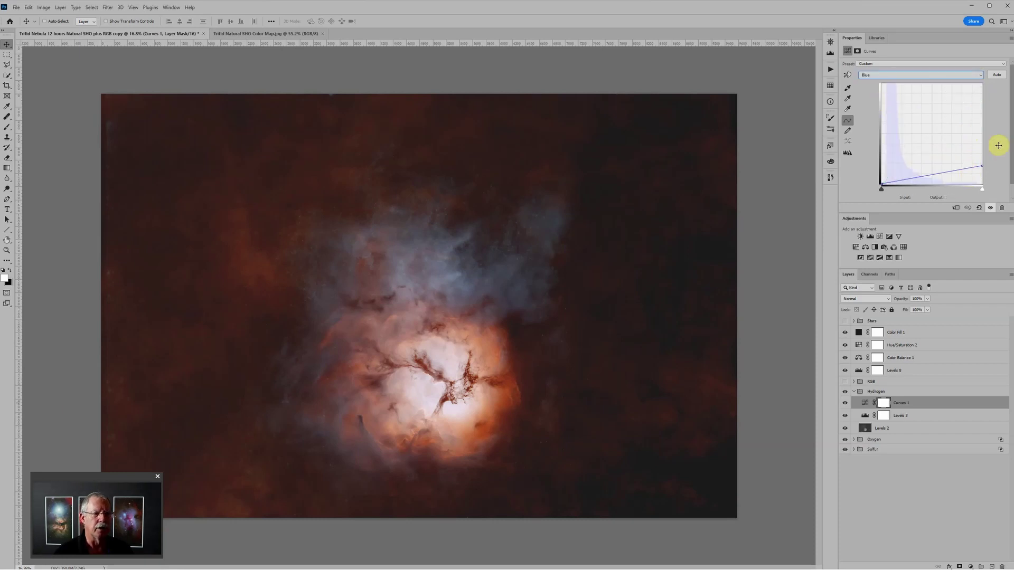
{"action": "mouse_move", "coordinate": [982, 167]}
{"action": "left_mouse_down"}
{"action": "mouse_move", "coordinate": [986, 120]}
{"action": "mouse_move", "coordinate": [993, 181]}
{"action": "mouse_move", "coordinate": [991, 140]}
{"action": "mouse_move", "coordinate": [1001, 171]}
{"action": "left_mouse_up"}
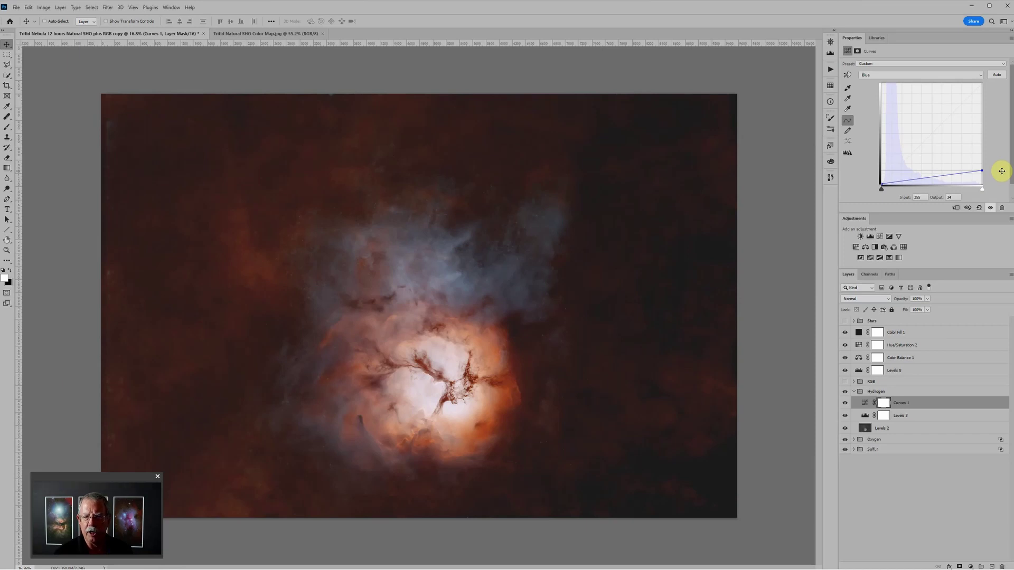
- Lower the Green channel's top curve point in Curves 1 to an output of about 142
{"action": "left_click", "coordinate": [906, 76]}
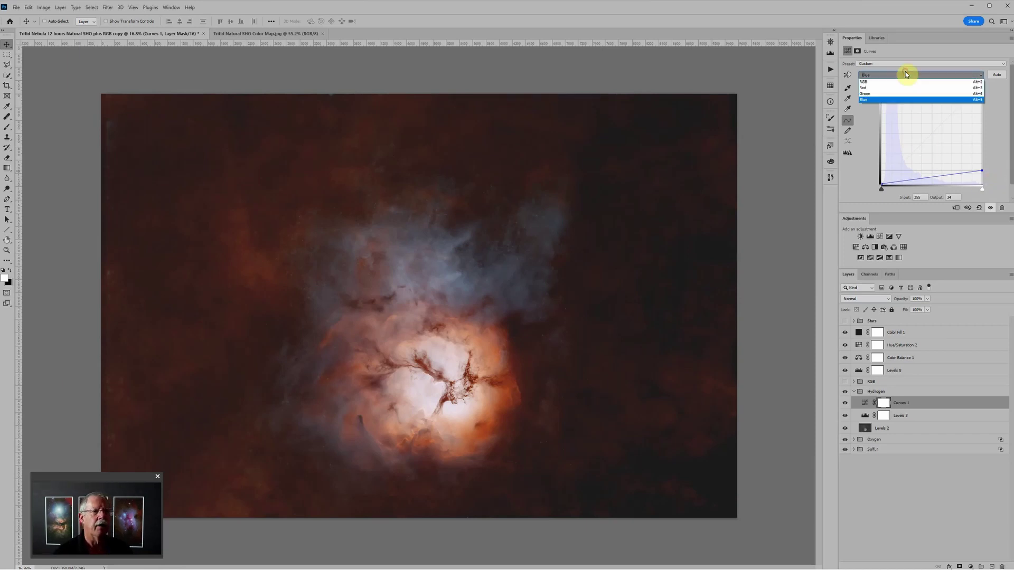
{"action": "left_click", "coordinate": [891, 95]}
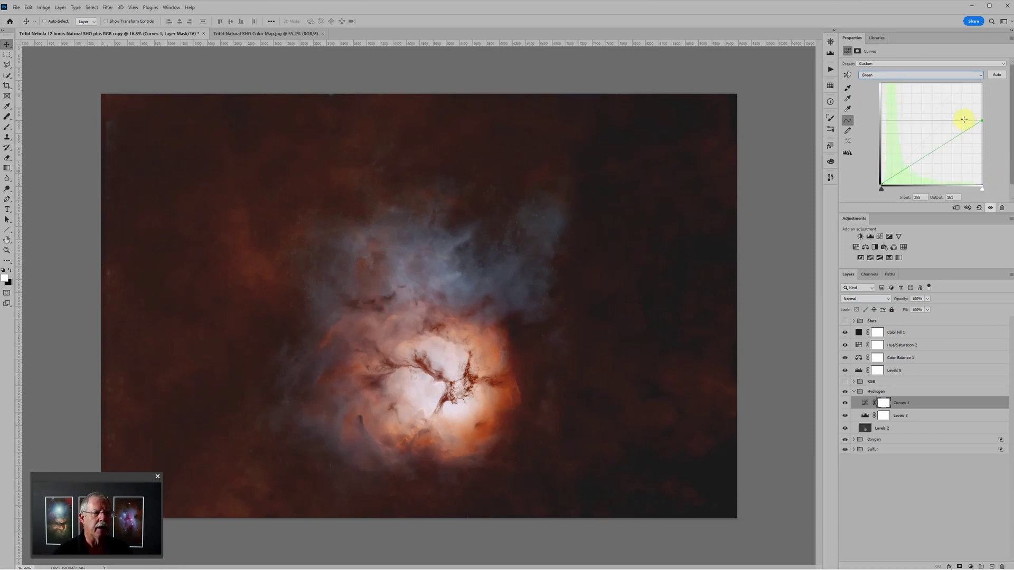
{"action": "left_click", "coordinate": [980, 120]}
{"action": "mouse_move", "coordinate": [981, 119]}
{"action": "left_mouse_down"}
{"action": "mouse_move", "coordinate": [988, 107]}
{"action": "mouse_move", "coordinate": [989, 169]}
{"action": "mouse_move", "coordinate": [996, 107]}
{"action": "mouse_move", "coordinate": [997, 127]}
{"action": "left_mouse_up"}
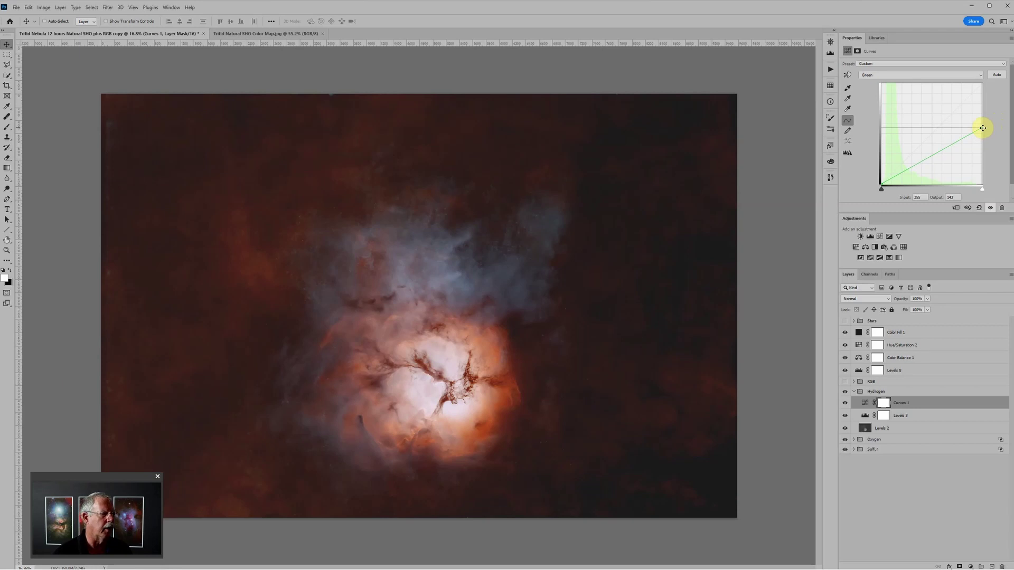
{"action": "mouse_move", "coordinate": [982, 128]}
{"action": "left_mouse_down"}
{"action": "mouse_move", "coordinate": [988, 150]}
{"action": "mouse_move", "coordinate": [989, 134]}
{"action": "left_mouse_up"}
{"action": "scroll", "coordinate": [622, 296], "scroll_direction": "down", "scroll_amount": 2}
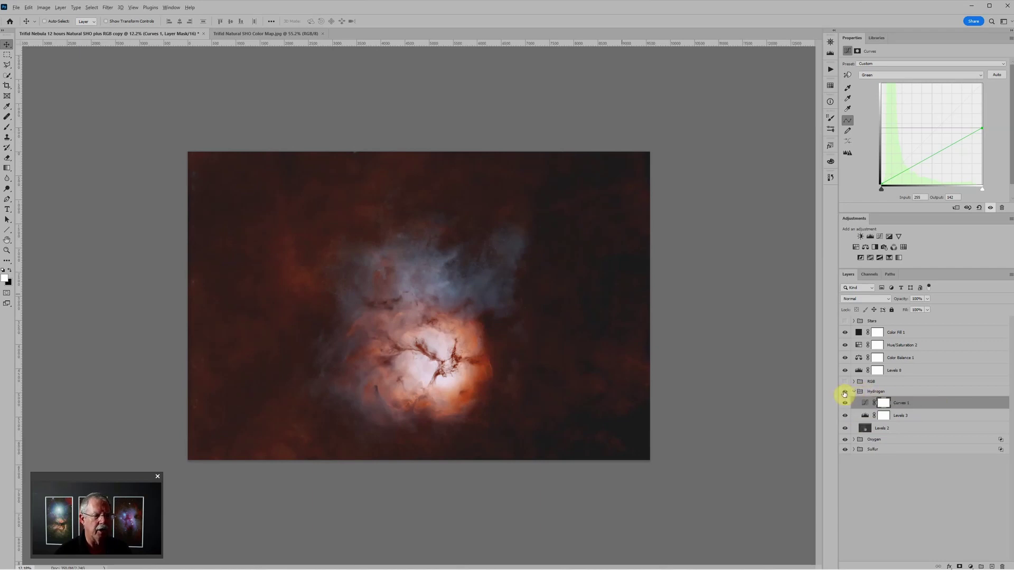
{"action": "left_click", "coordinate": [845, 394], "text": "alt"}
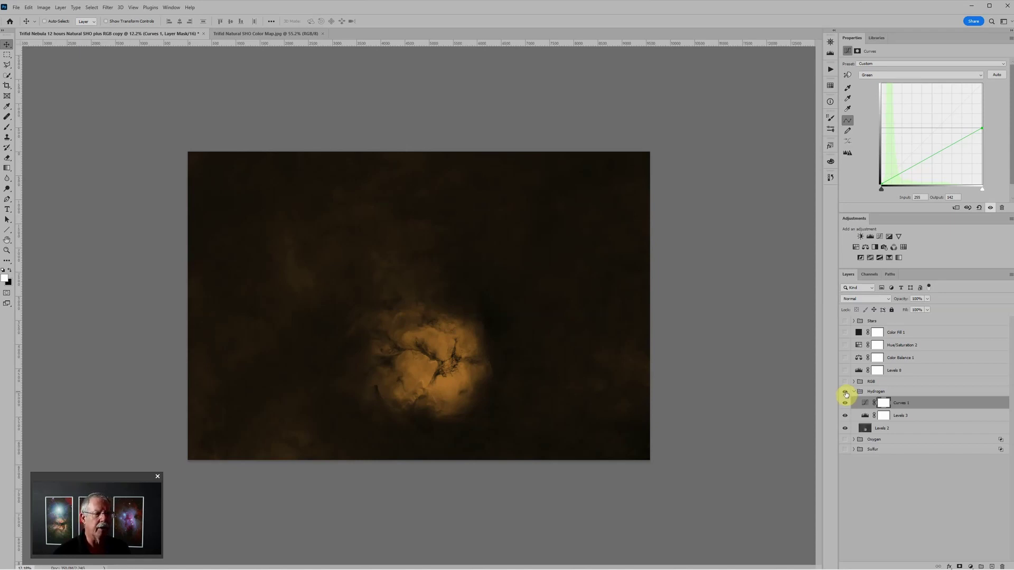
{"action": "left_click", "coordinate": [844, 392]}
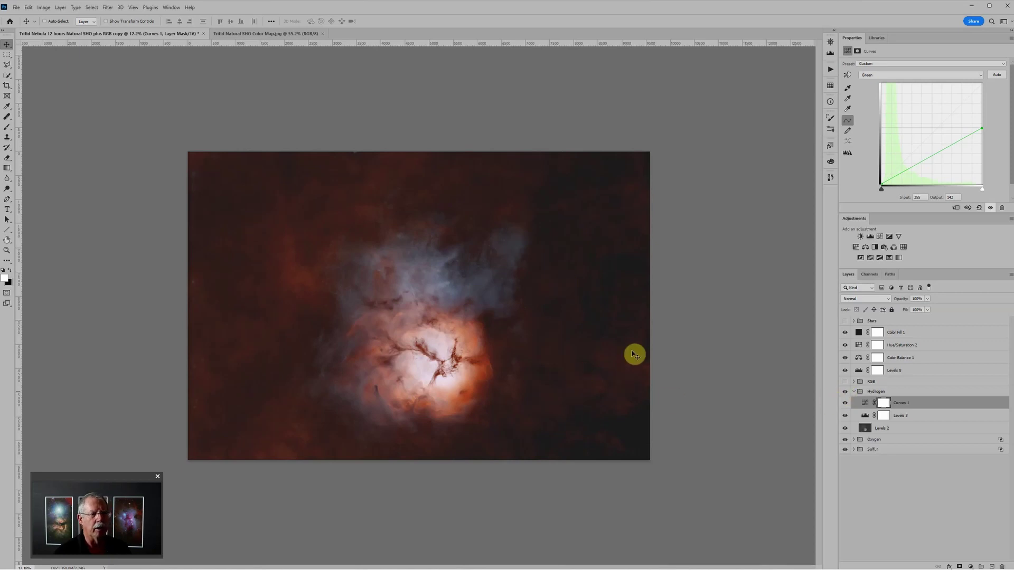
- Select the RGB group and show it in Lighten mode over the composite
{"action": "left_click", "coordinate": [885, 382]}
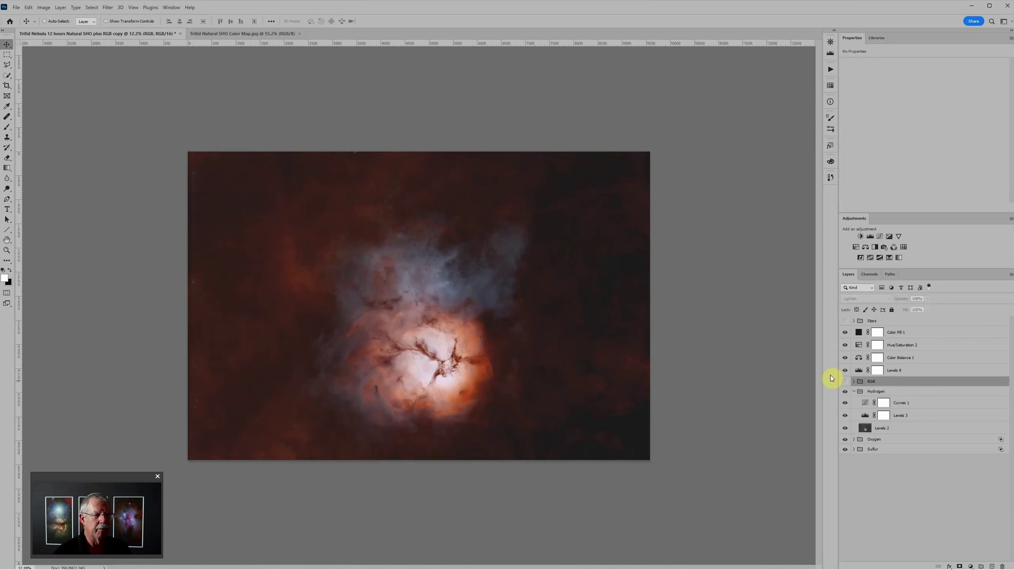
{"action": "left_click", "coordinate": [845, 382], "text": "alt"}
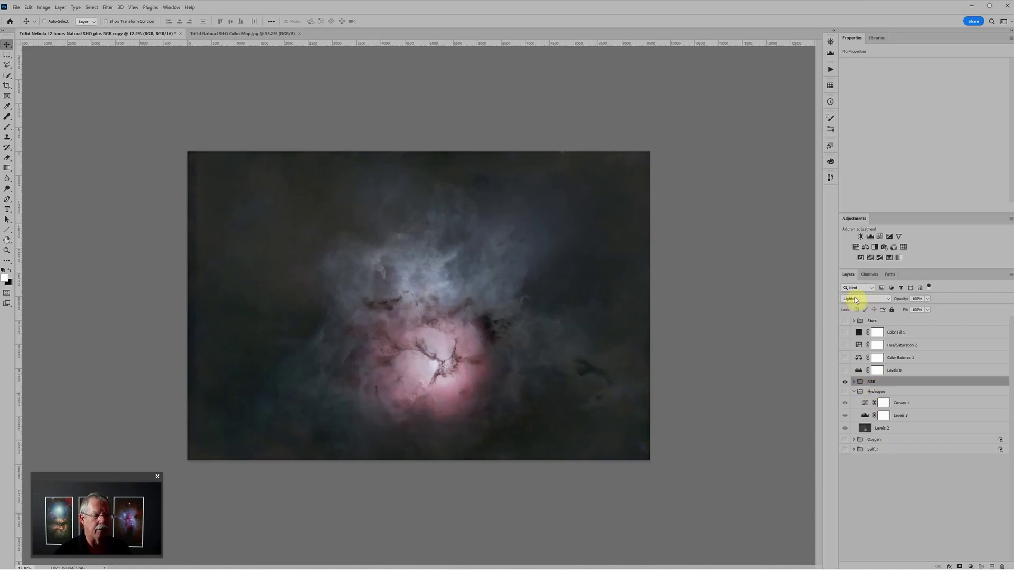
{"action": "left_click", "coordinate": [845, 384]}
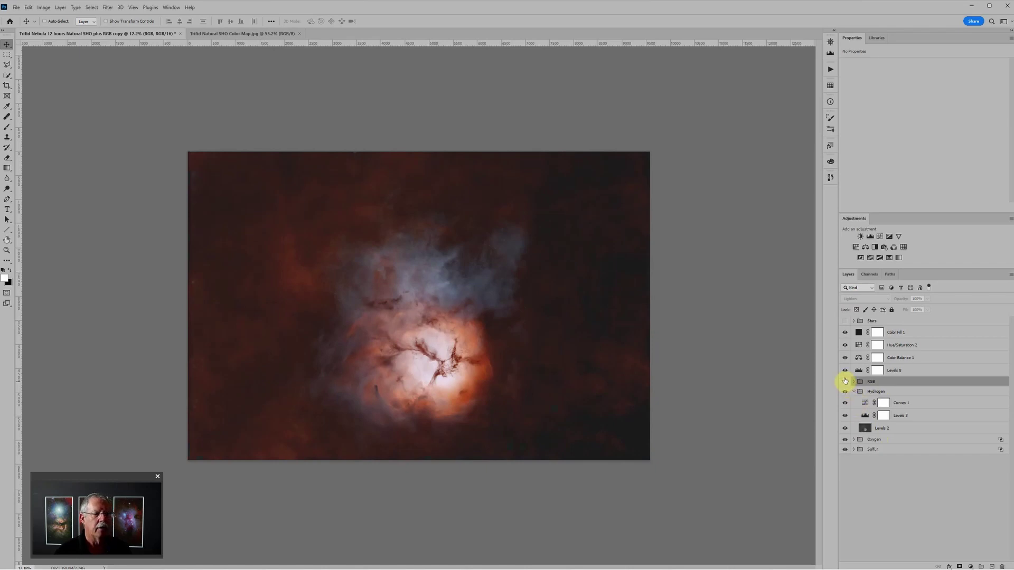
{"action": "left_click", "coordinate": [844, 381]}
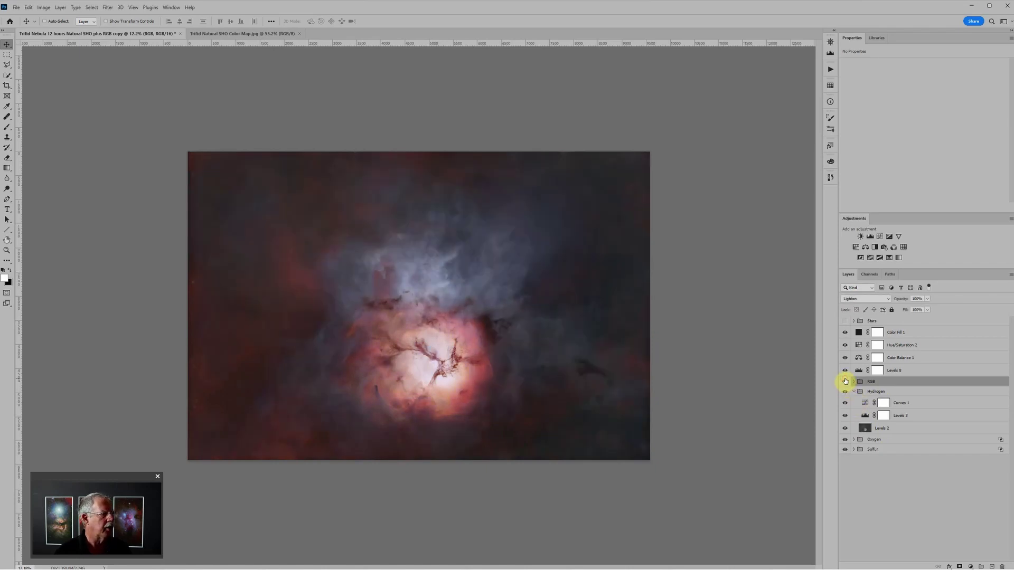
- Toggle the RGB group's visibility repeatedly to compare looks, leaving it switched on
{"action": "left_click", "coordinate": [845, 381]}
{"action": "left_click", "coordinate": [844, 381]}
{"action": "left_click", "coordinate": [845, 381]}
{"action": "left_click", "coordinate": [845, 381]}
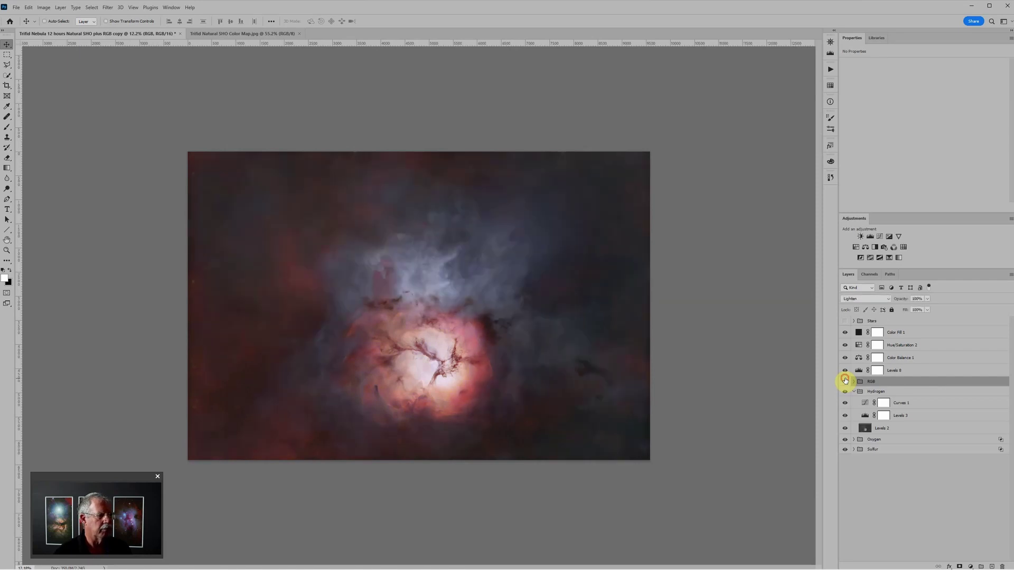
{"action": "left_click", "coordinate": [845, 382]}
{"action": "left_click", "coordinate": [845, 381]}
{"action": "left_click", "coordinate": [844, 381]}
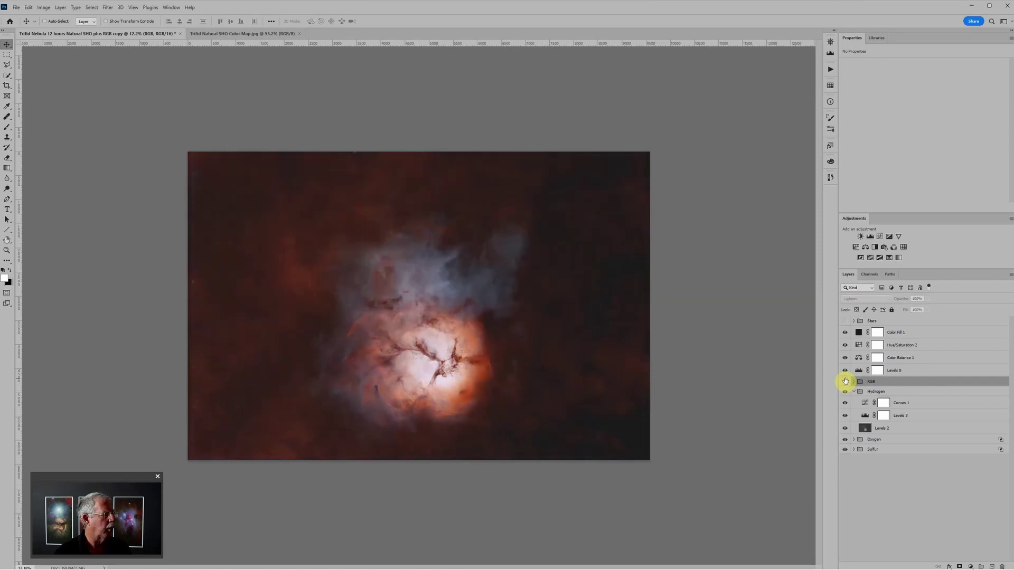
{"action": "left_click", "coordinate": [844, 381]}
{"action": "left_click", "coordinate": [845, 381]}
{"action": "left_click", "coordinate": [845, 381]}
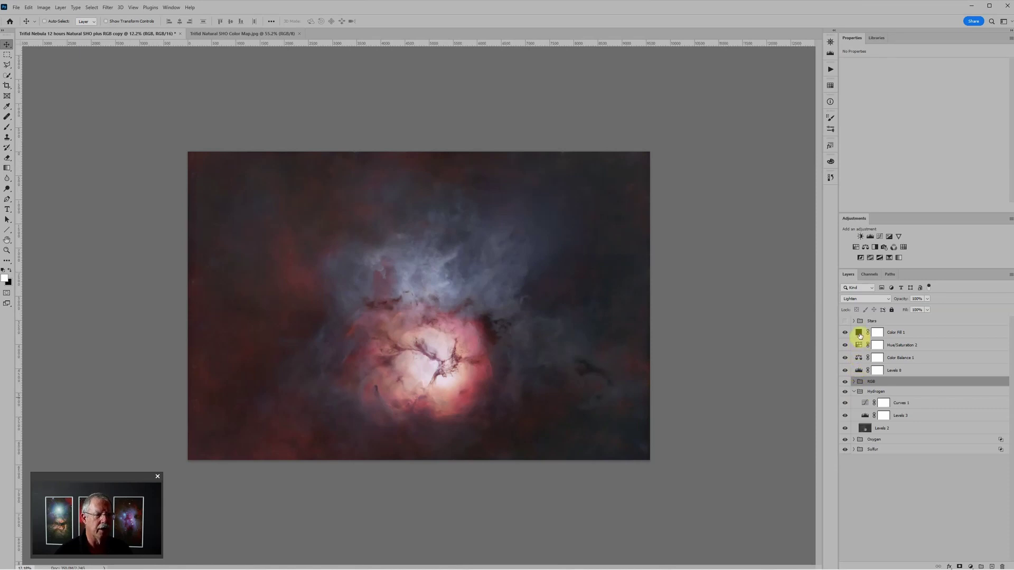
- Change the Color Fill 1 layer's solid colour to near-black grey #131313
{"action": "left_click", "coordinate": [924, 335]}
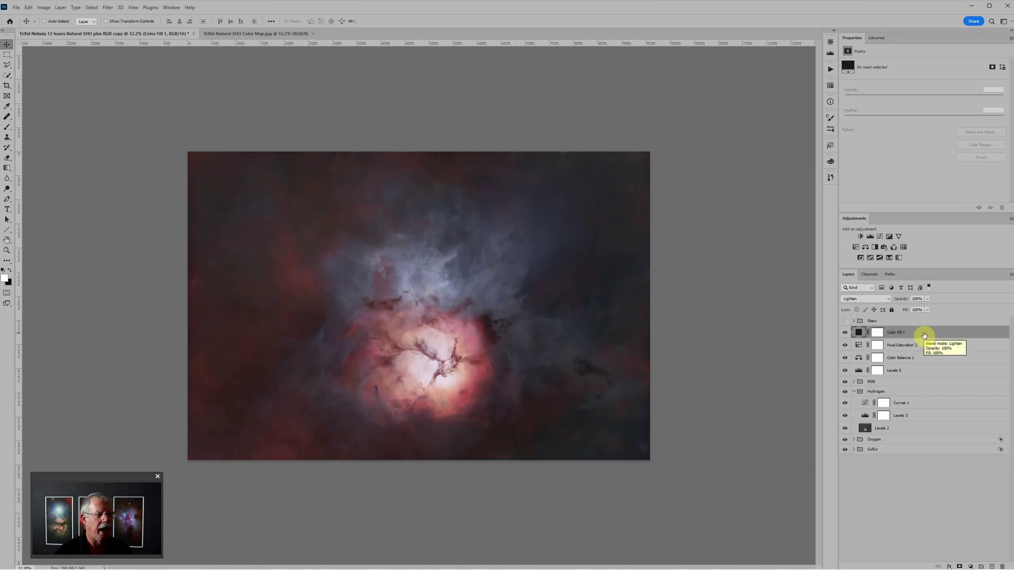
{"action": "double_click", "coordinate": [858, 332]}
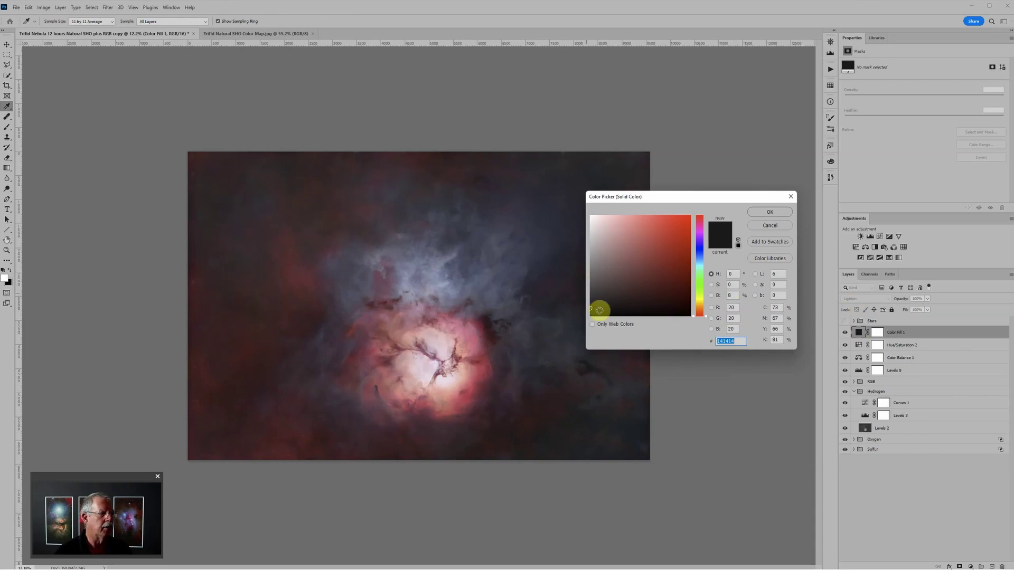
{"action": "mouse_move", "coordinate": [590, 309]}
{"action": "left_mouse_down"}
{"action": "mouse_move", "coordinate": [592, 298]}
{"action": "mouse_move", "coordinate": [588, 307]}
{"action": "left_mouse_up"}
{"action": "left_click_drag", "start_coordinate": [588, 308], "coordinate": [587, 307]}
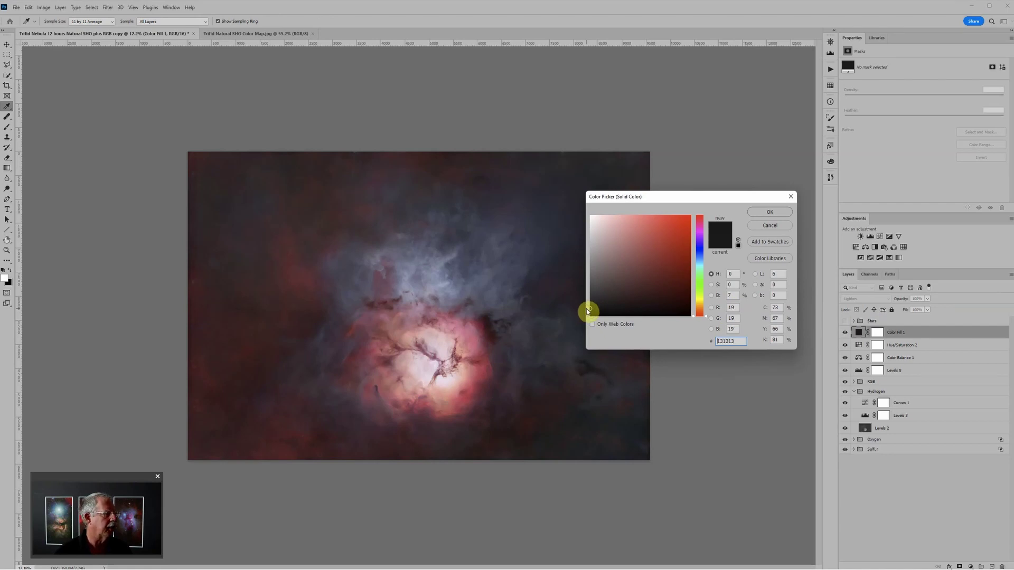
{"action": "left_click", "coordinate": [769, 212]}
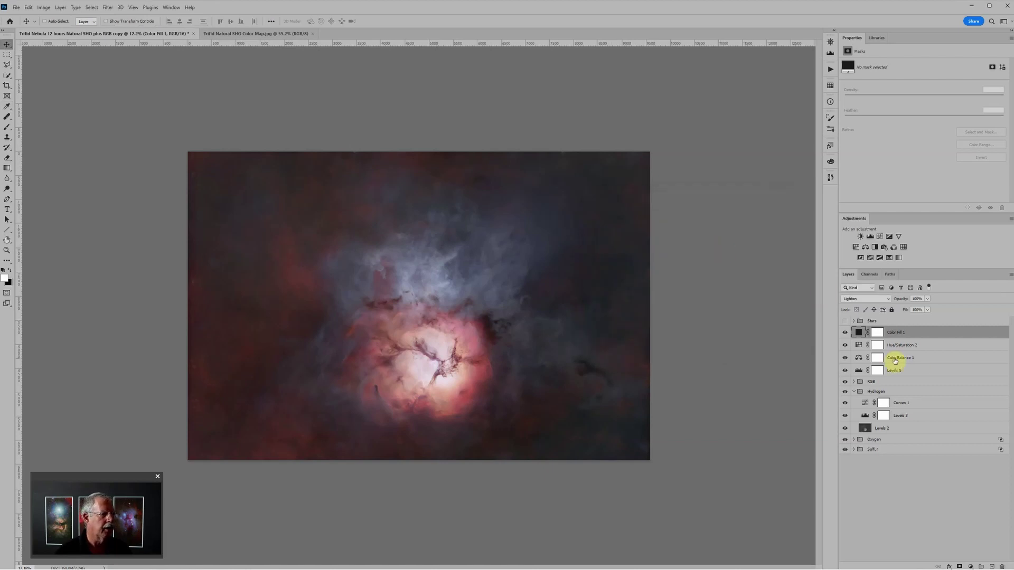
- Drag the Levels 8 black input slider right to 12
{"action": "left_click", "coordinate": [858, 371]}
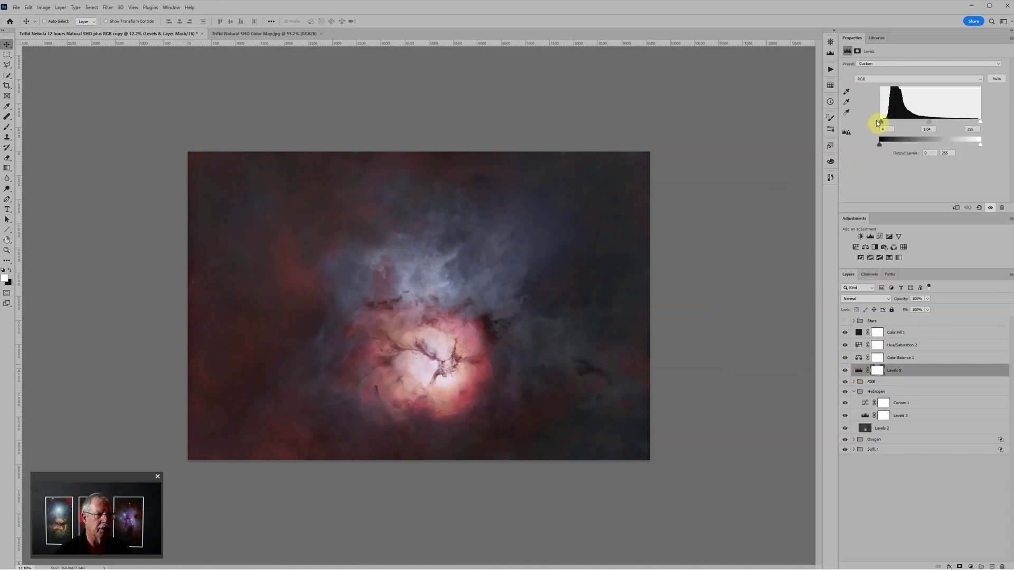
{"action": "left_click_drag", "start_coordinate": [880, 120], "coordinate": [883, 122]}
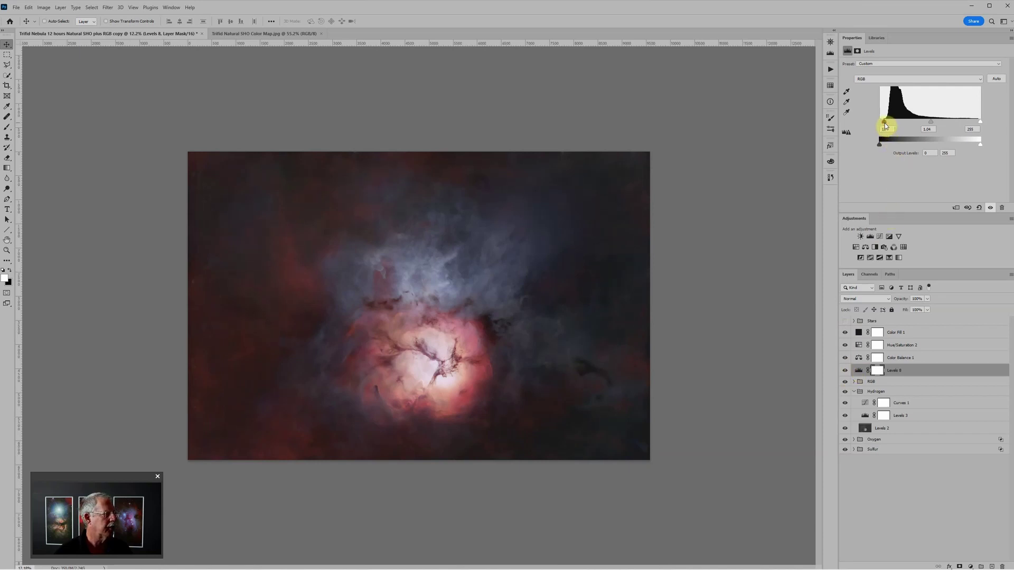
{"action": "left_click_drag", "start_coordinate": [885, 123], "coordinate": [886, 123]}
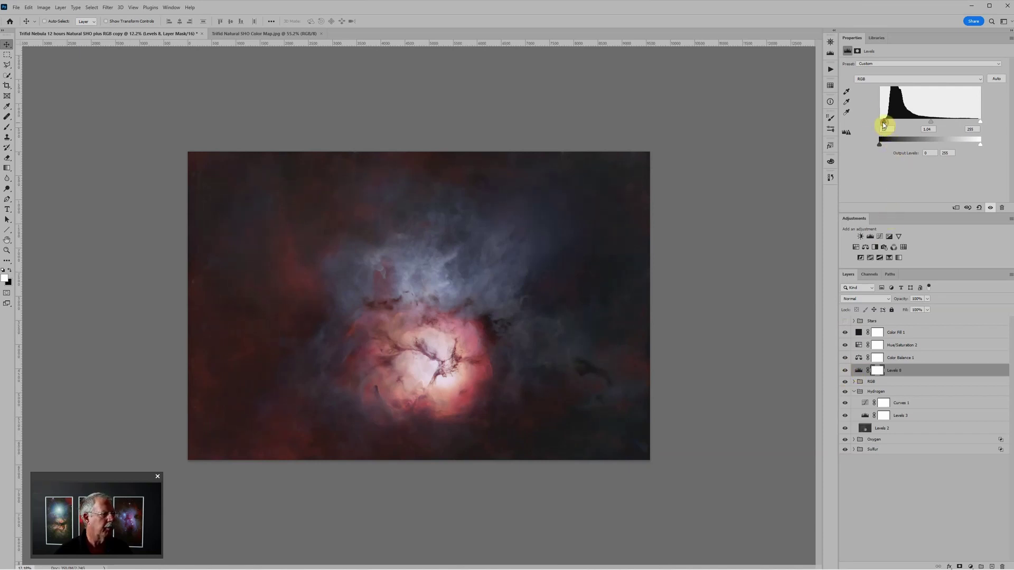
- Turn on the Stars group over the nebula, then bring the astrophotography masterclass browser window forward
{"action": "left_click", "coordinate": [844, 333]}
{"action": "scroll", "coordinate": [550, 332], "scroll_direction": "down", "scroll_amount": 1}
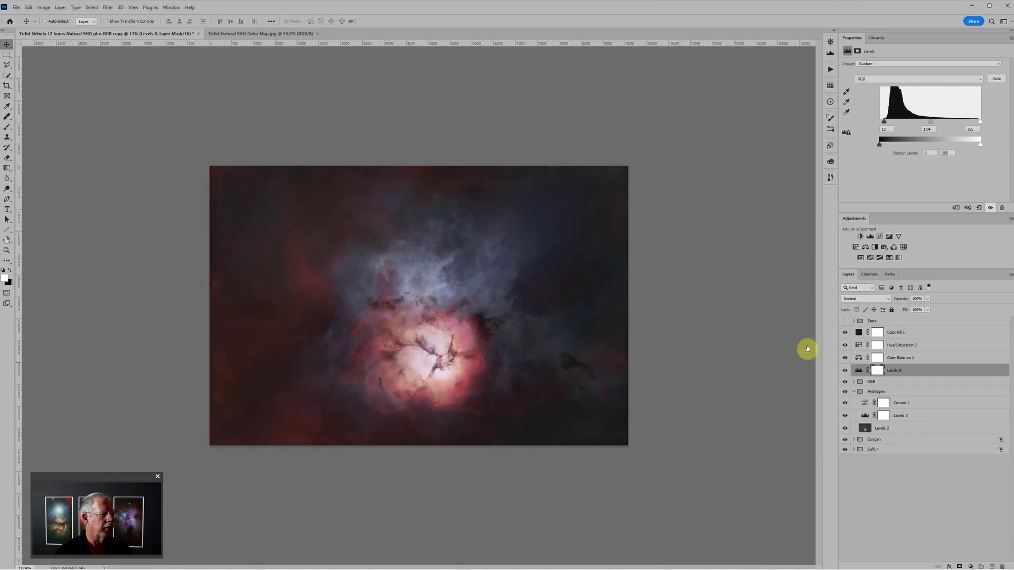
{"action": "left_click", "coordinate": [845, 321]}
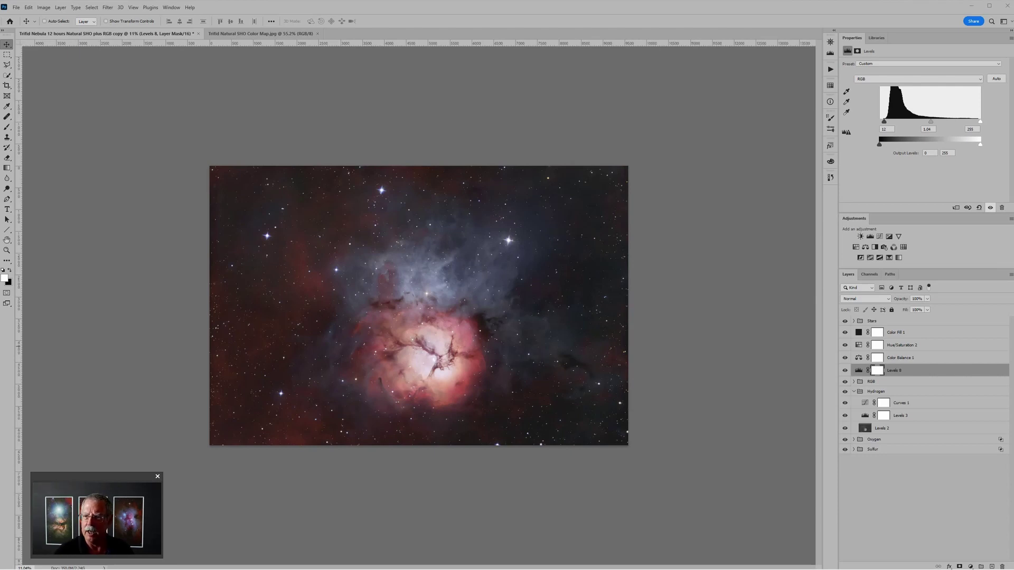
{"action": "left_click_drag", "start_coordinate": [1013, 103], "coordinate": [554, 105]}
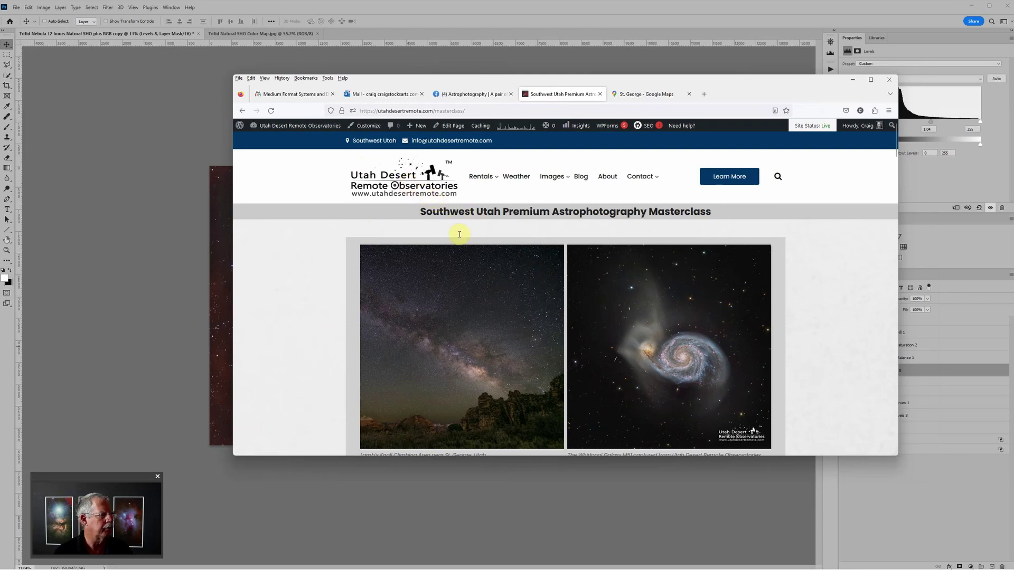
{"action": "left_click", "coordinate": [401, 185]}
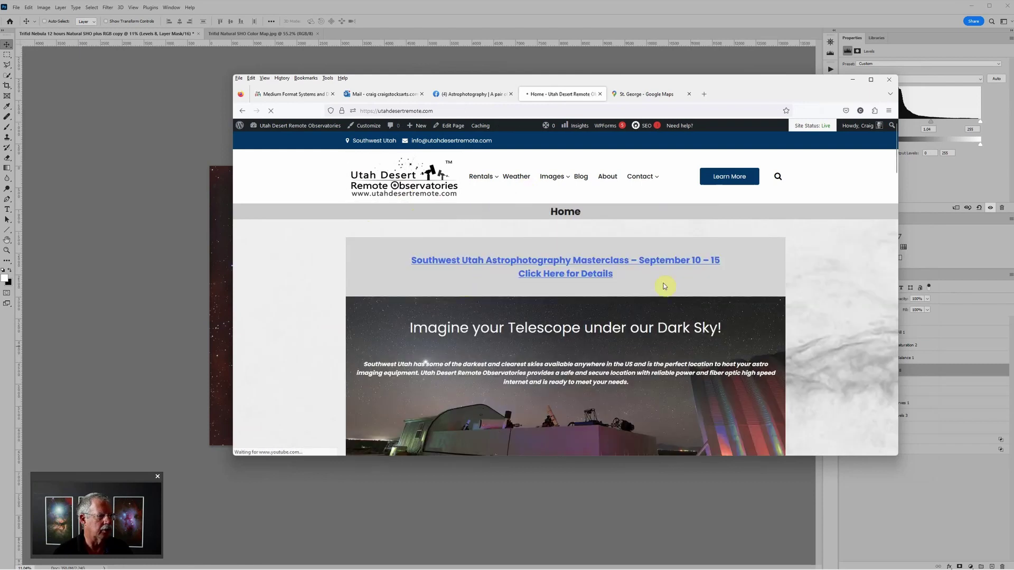
{"action": "left_click", "coordinate": [553, 261]}
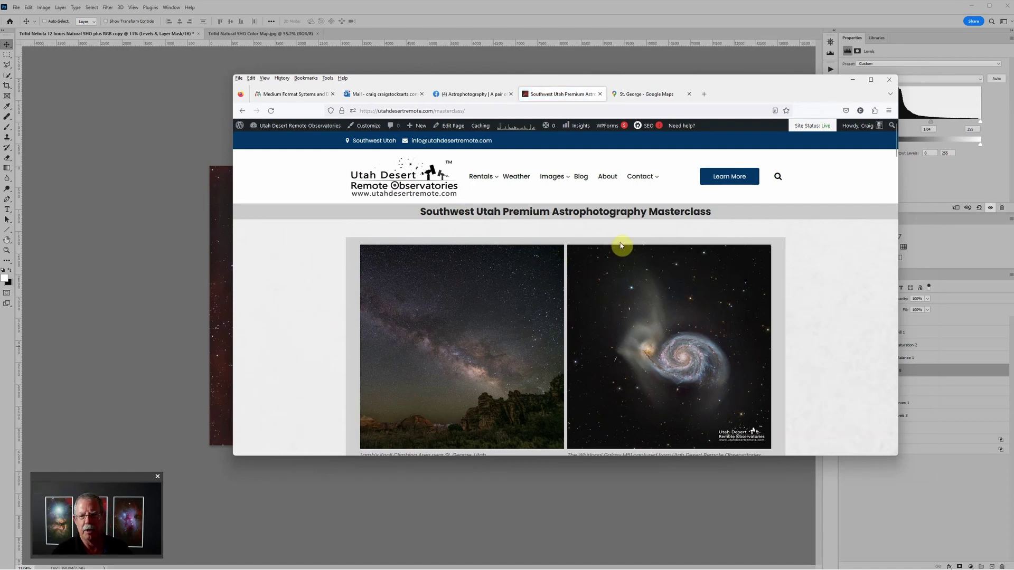
{"action": "scroll", "coordinate": [622, 291], "scroll_direction": "down", "scroll_amount": 1}
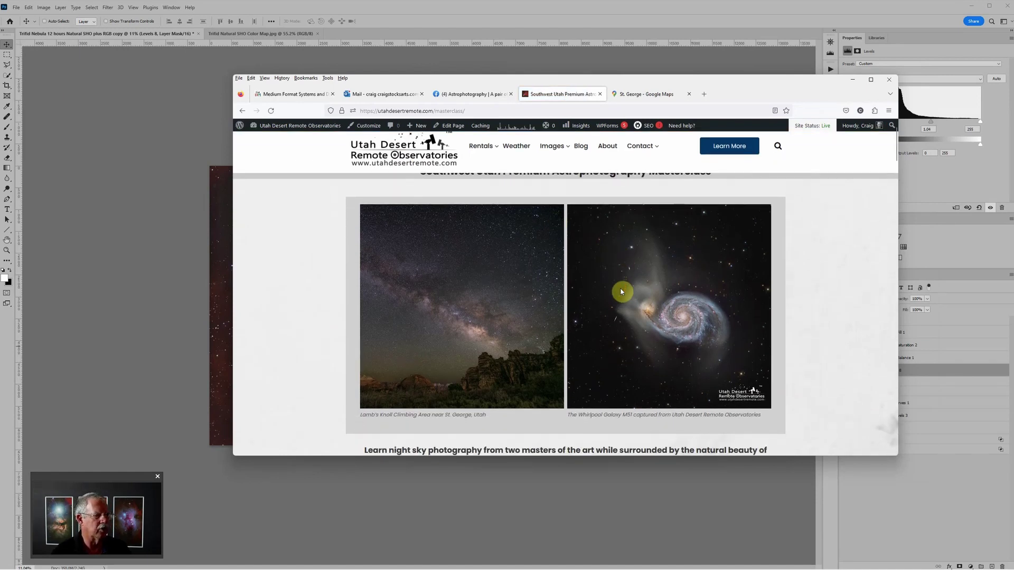